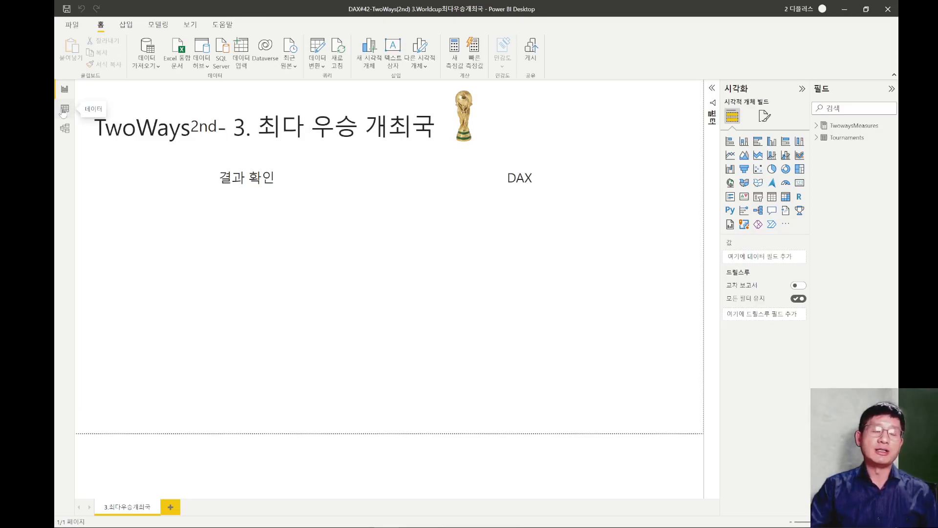
Examine the Host Country and Host Won columns of the Tournaments table in the data view
{"action": "left_click", "coordinate": [68, 113]}
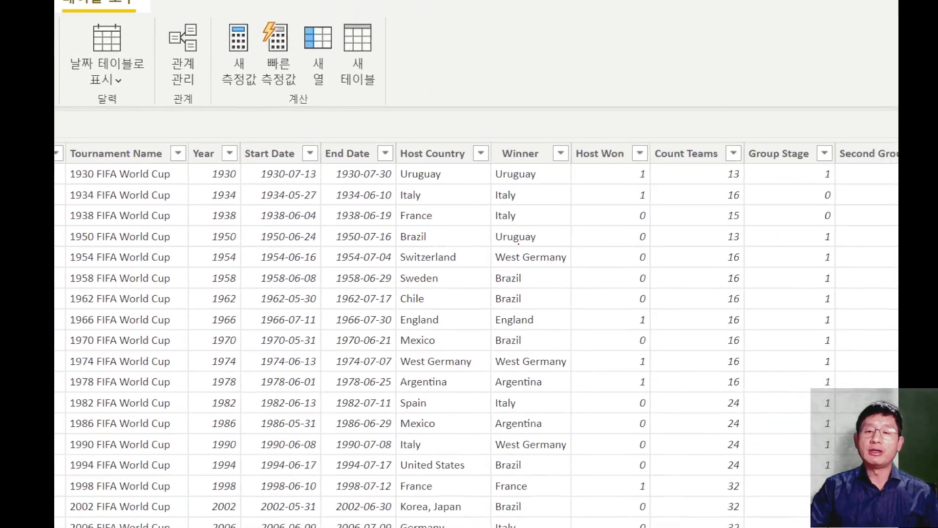
{"action": "mouse_move", "coordinate": [385, 129]}
{"action": "left_mouse_down"}
{"action": "mouse_move", "coordinate": [456, 360]}
{"action": "mouse_move", "coordinate": [489, 526]}
{"action": "left_mouse_up"}
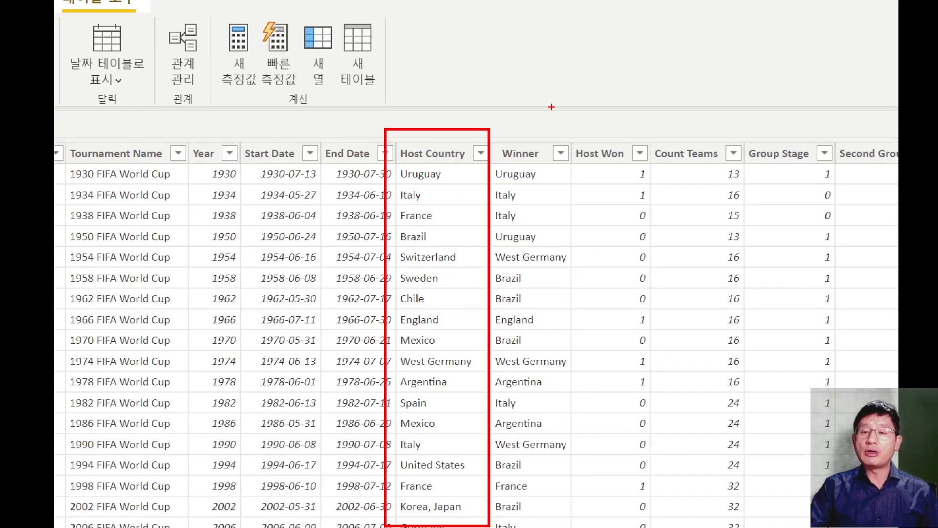
{"action": "mouse_move", "coordinate": [569, 134]}
{"action": "left_mouse_down"}
{"action": "mouse_move", "coordinate": [609, 405]}
{"action": "mouse_move", "coordinate": [654, 525]}
{"action": "left_mouse_up"}
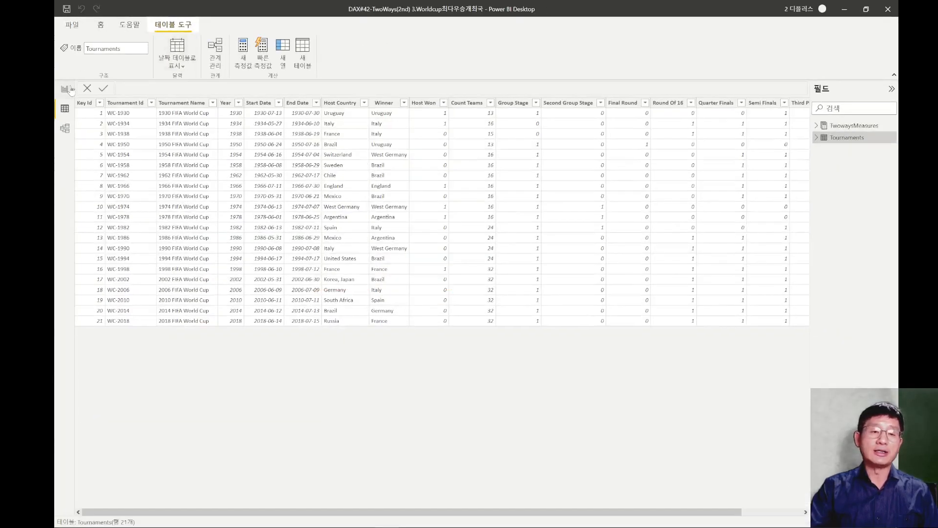
Add an empty table visual to the report page, enlarged in height and placed directly beneath the 결과 확인 heading
{"action": "left_click", "coordinate": [65, 89]}
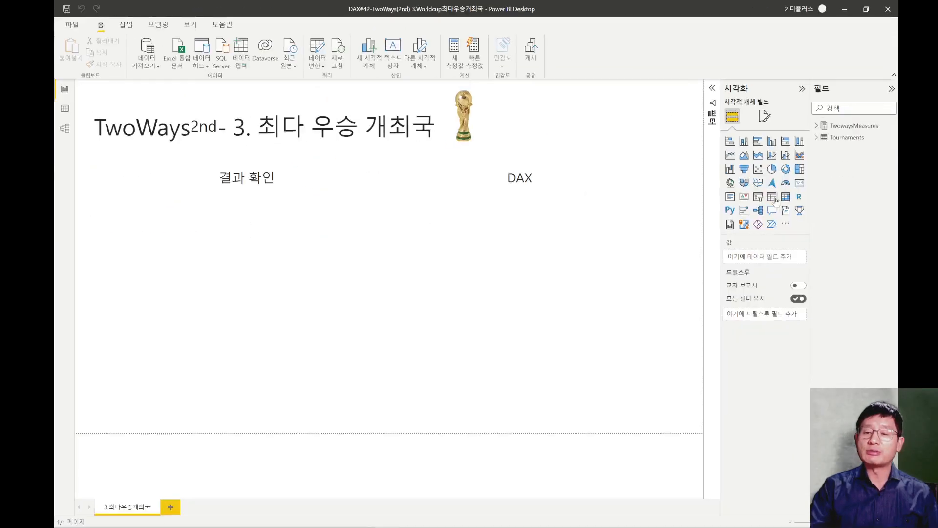
{"action": "left_click", "coordinate": [775, 199]}
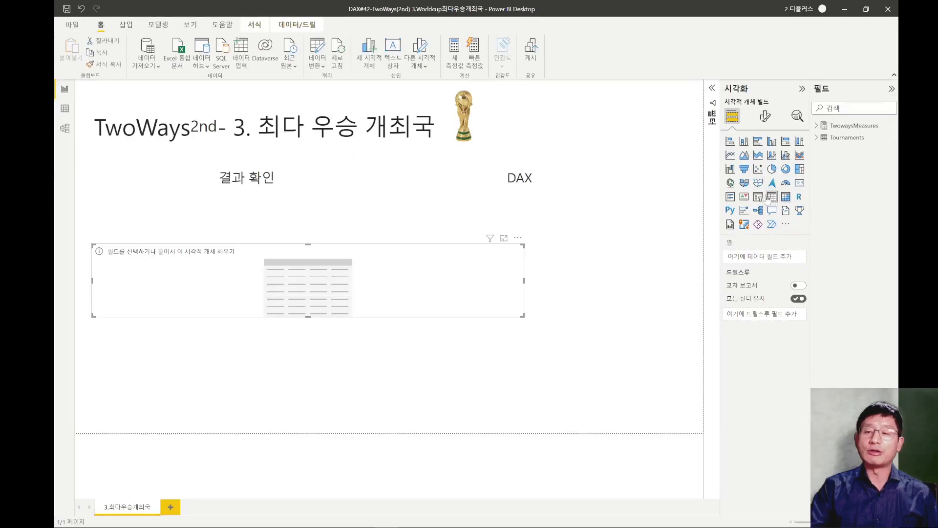
{"action": "left_click_drag", "start_coordinate": [522, 315], "coordinate": [396, 405]}
{"action": "left_click_drag", "start_coordinate": [243, 243], "coordinate": [243, 197]}
Fill the table visual with the Host Country and Host Won fields from Tournaments
{"action": "left_click", "coordinate": [816, 138]}
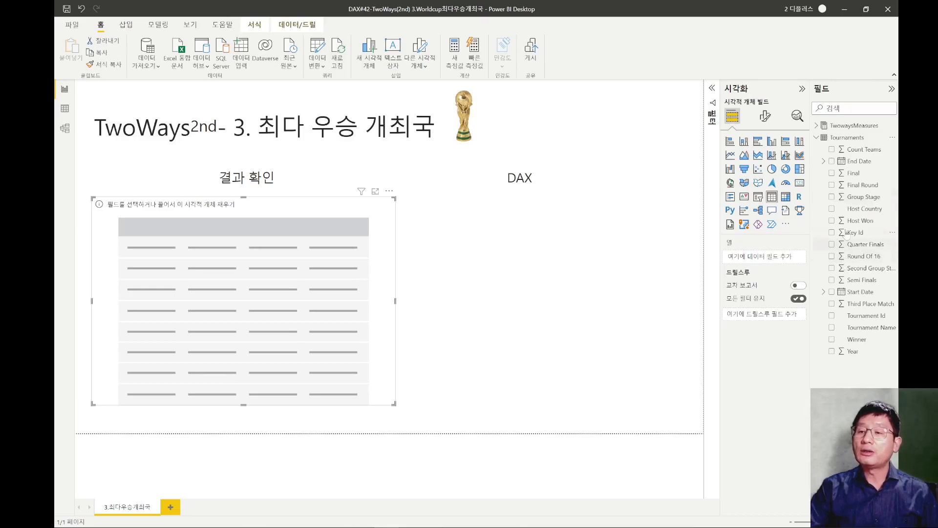
{"action": "left_click", "coordinate": [832, 209]}
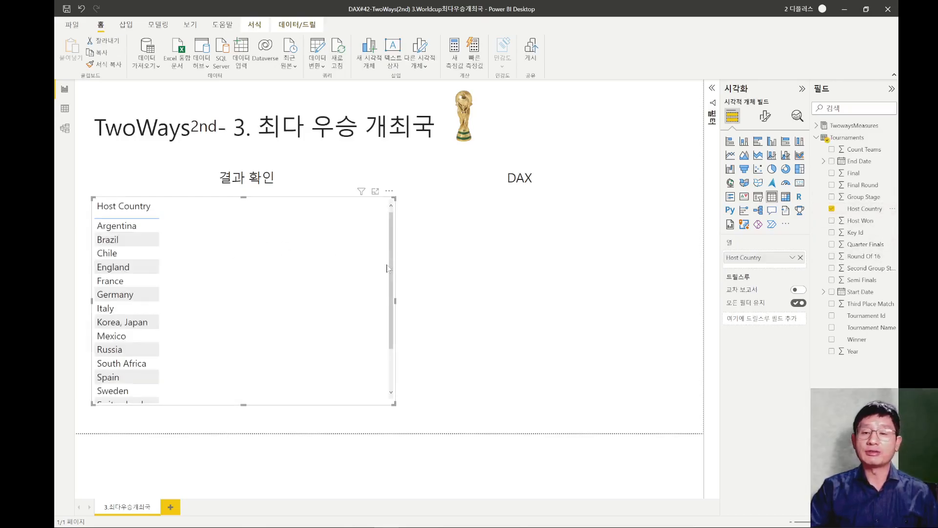
{"action": "left_click", "coordinate": [832, 221]}
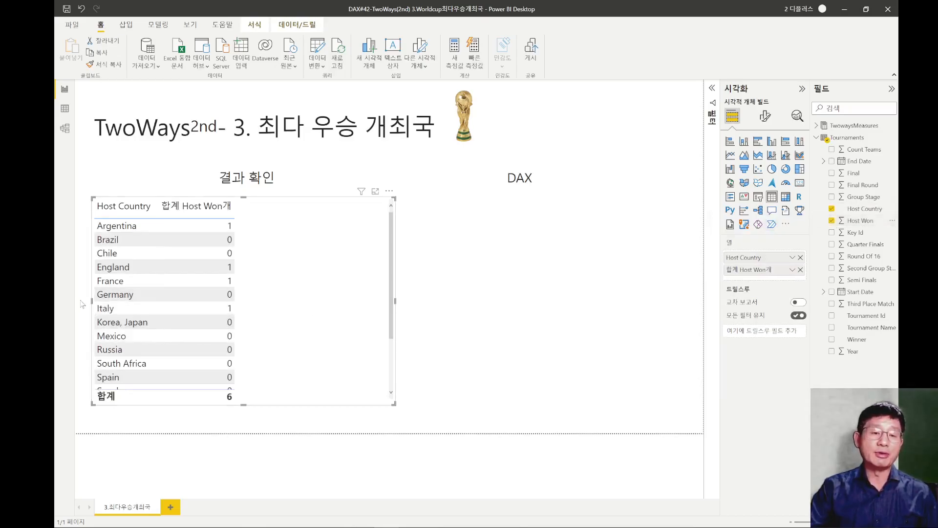
Sort the table visual by Host Won in descending order and narrow it so it sits beneath the 결과 확인 heading
{"action": "left_click_drag", "start_coordinate": [91, 301], "coordinate": [156, 295]}
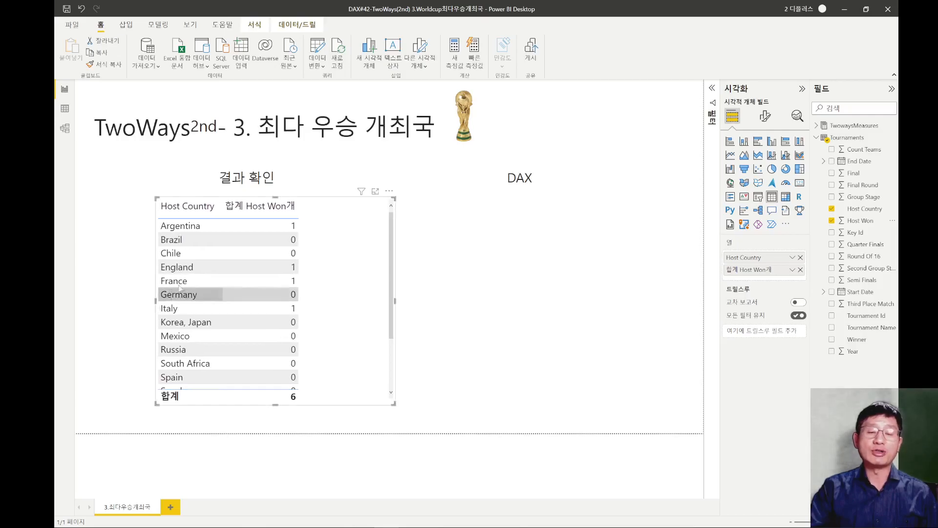
{"action": "left_click", "coordinate": [263, 213]}
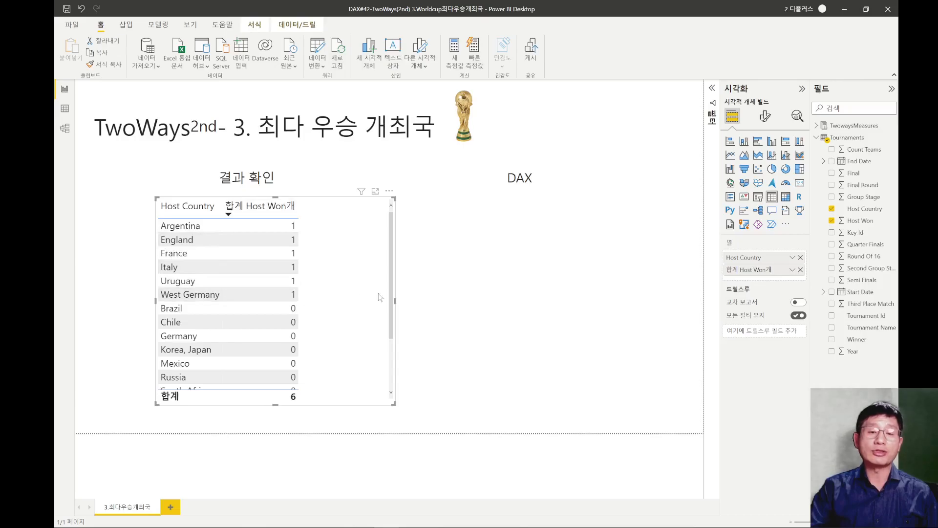
{"action": "left_click_drag", "start_coordinate": [395, 300], "coordinate": [354, 301]}
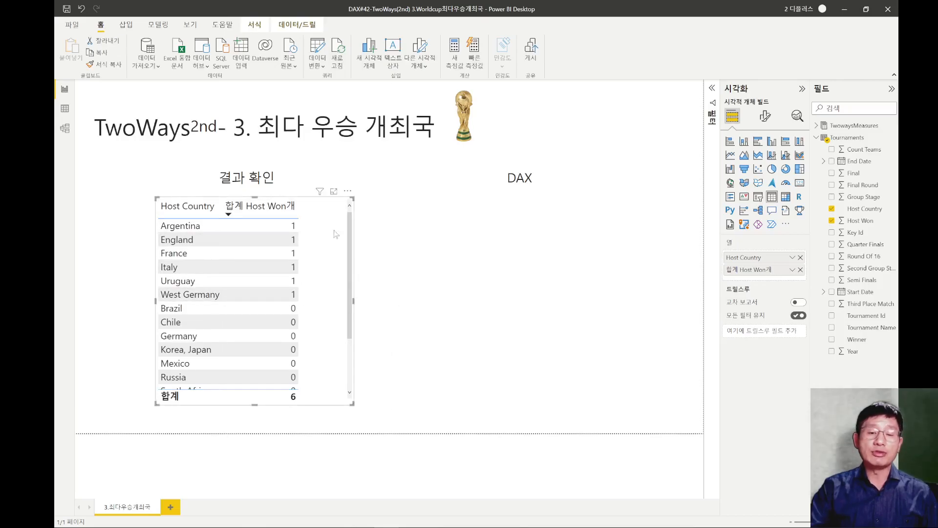
{"action": "left_click_drag", "start_coordinate": [326, 202], "coordinate": [338, 202]}
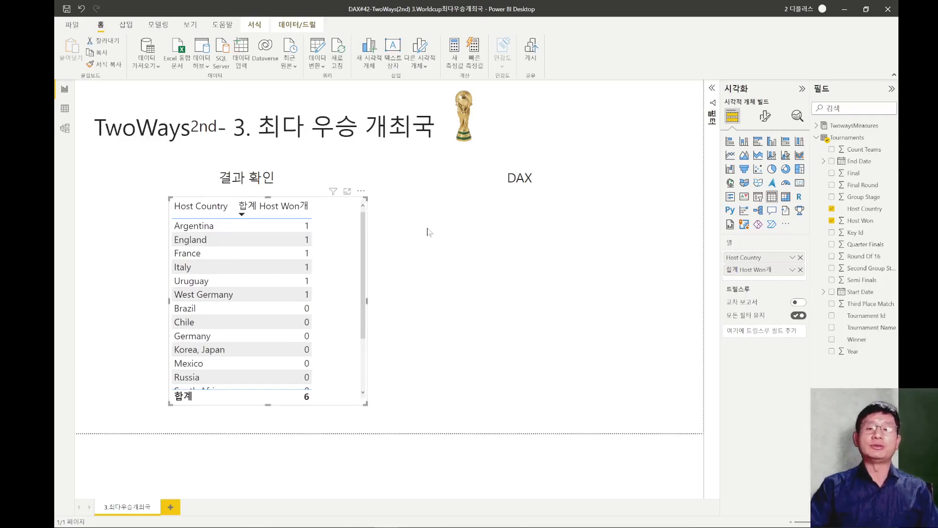
{"action": "left_click_drag", "start_coordinate": [326, 197], "coordinate": [311, 206]}
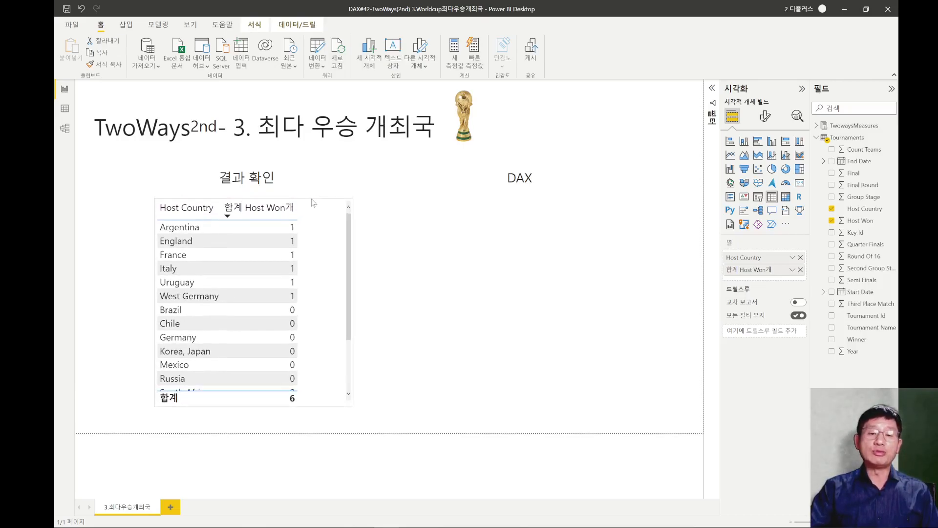
{"action": "left_click", "coordinate": [397, 219]}
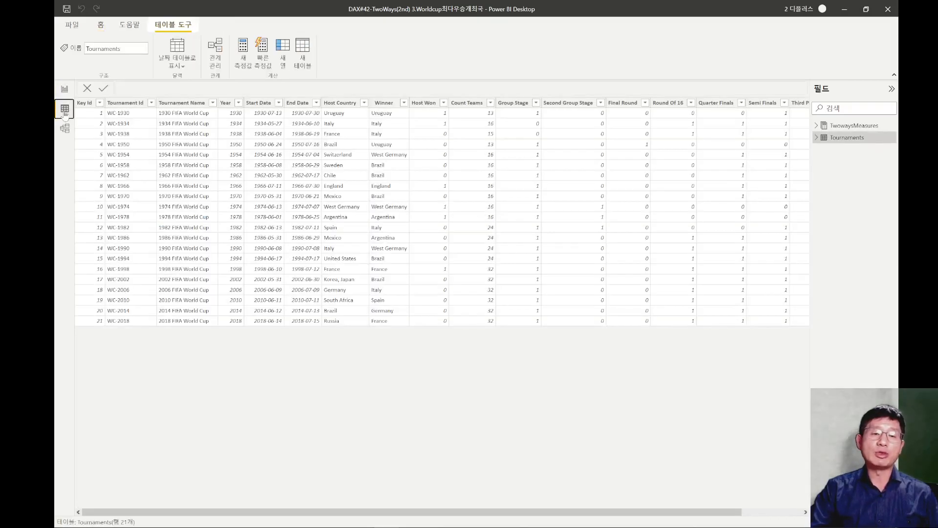
Create a new calculated table named 테이블-3 in the data view, with its expression starting on a second line
{"action": "left_click", "coordinate": [64, 108]}
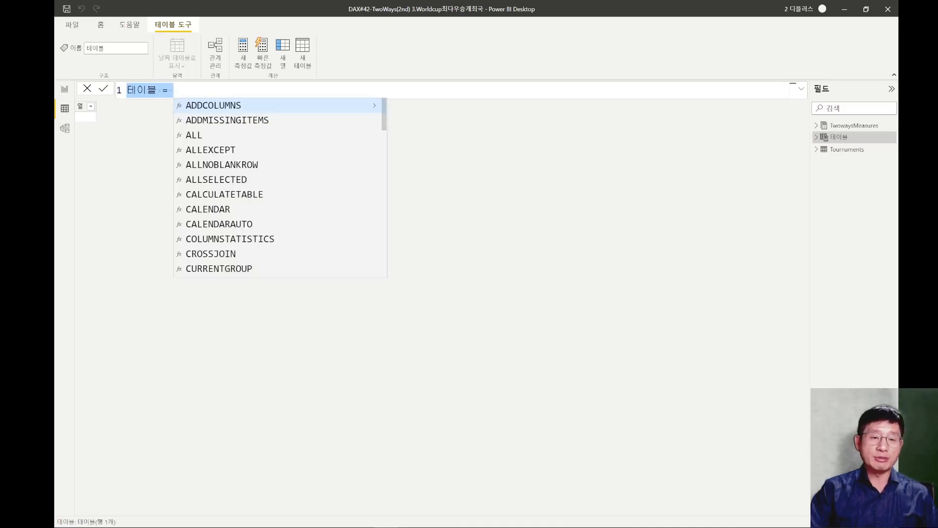
{"action": "left_click", "coordinate": [157, 90]}
{"action": "type", "text": "-3"}
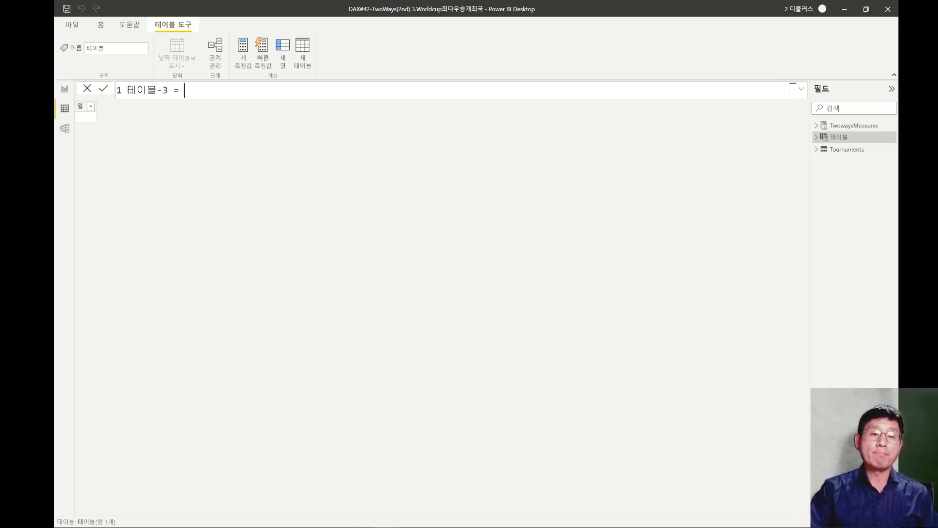
{"action": "key", "text": "shift+Return"}
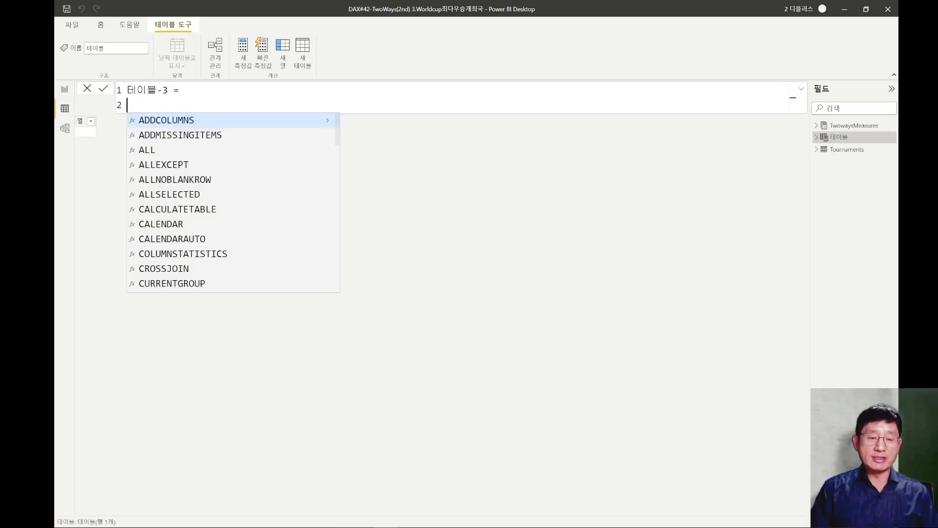
Begin the table expression with SUMMARIZE over Tournaments, grouped by Tournaments[Host Country]
{"action": "type", "text": "SUMM"}
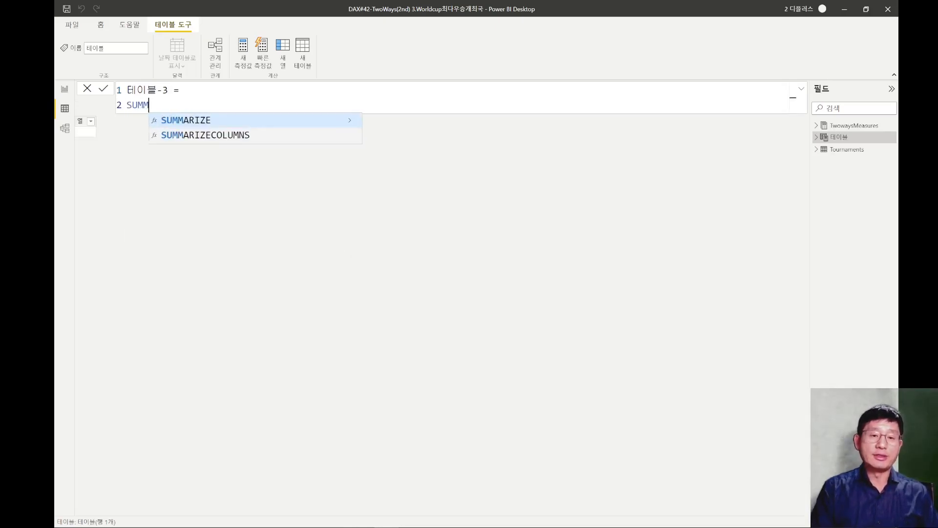
{"action": "left_click", "coordinate": [192, 125]}
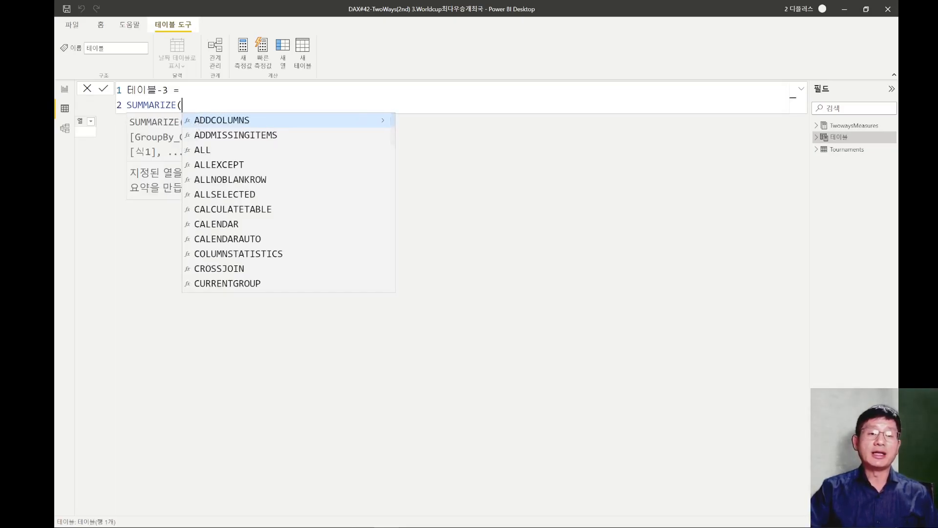
{"action": "type", "text": "("}
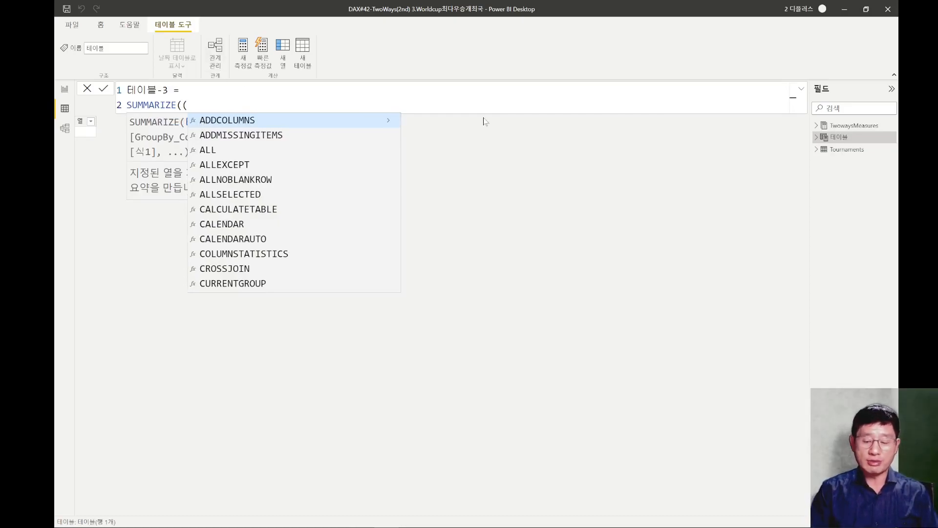
{"action": "key", "text": "BackSpace"}
{"action": "type", "text": "T"}
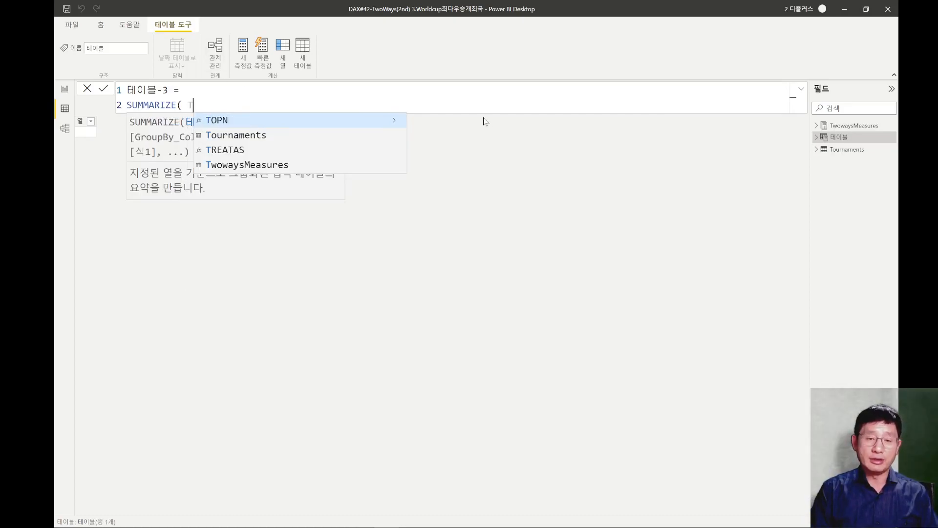
{"action": "left_click", "coordinate": [299, 135]}
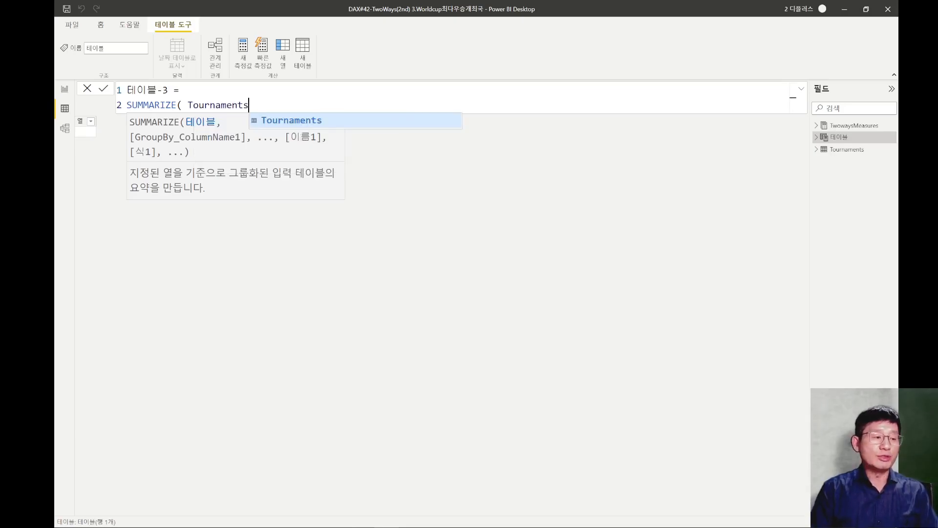
{"action": "type", "text": ","}
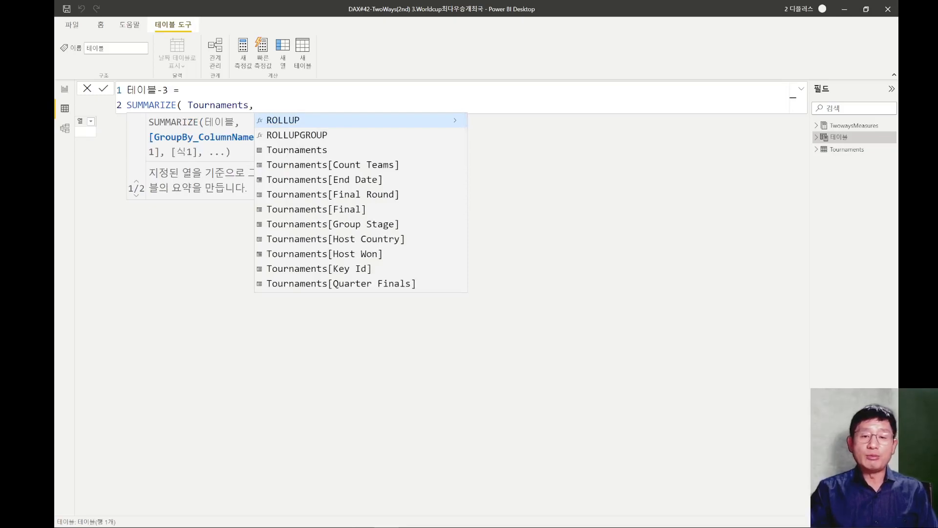
{"action": "left_click", "coordinate": [370, 238]}
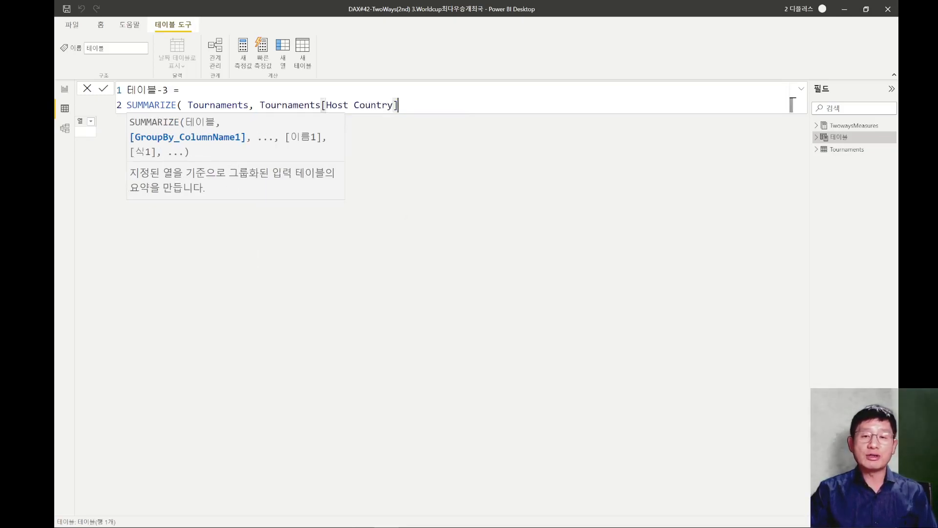
Add the column name "host won" as the next SUMMARIZE argument and try to commit the formula
{"action": "type", "text": ", "}
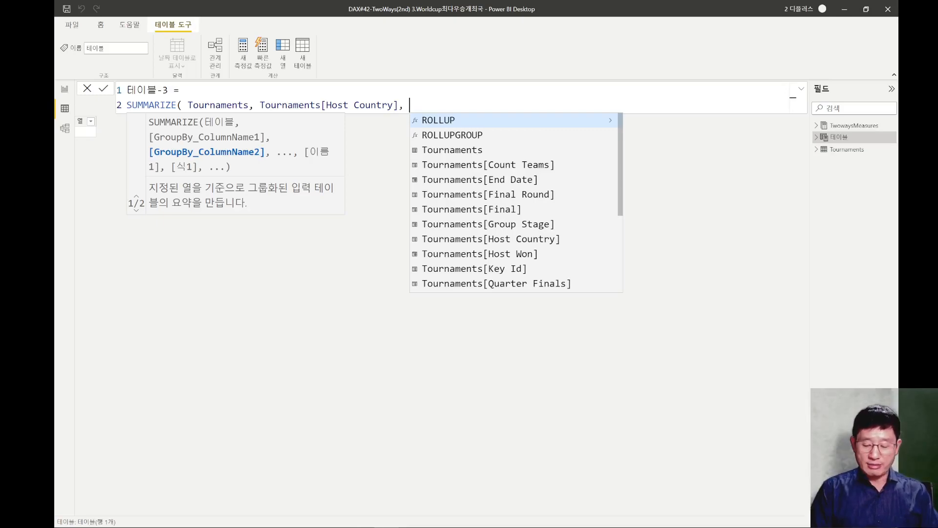
{"action": "type", "text": "\"host"}
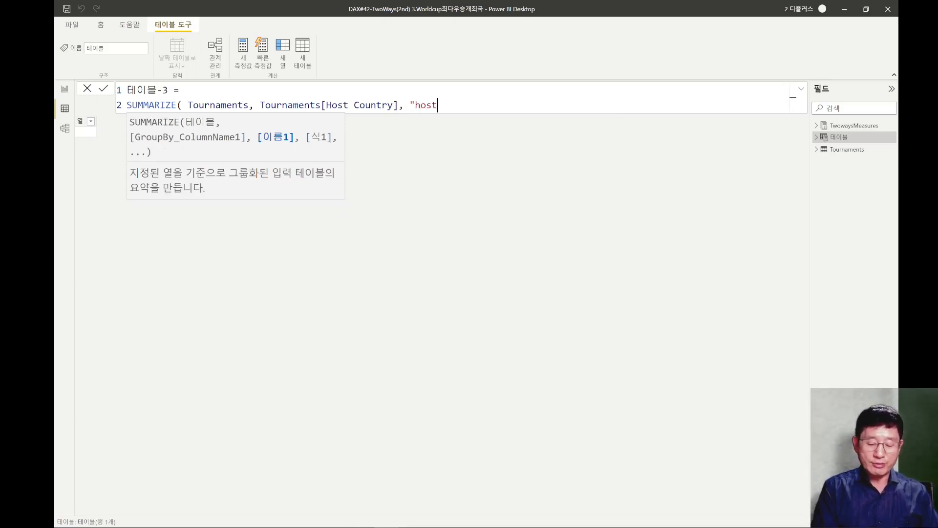
{"action": "type", "text": " wo"}
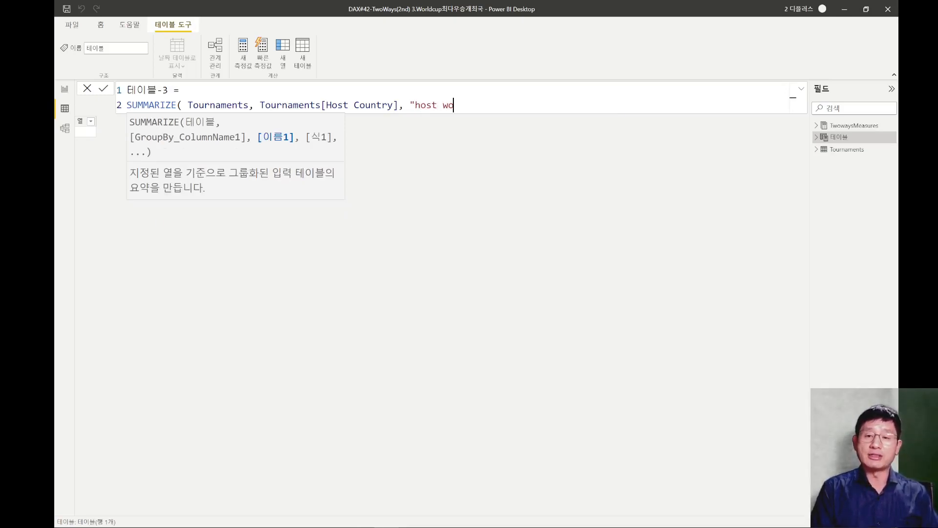
{"action": "type", "text": "n\","}
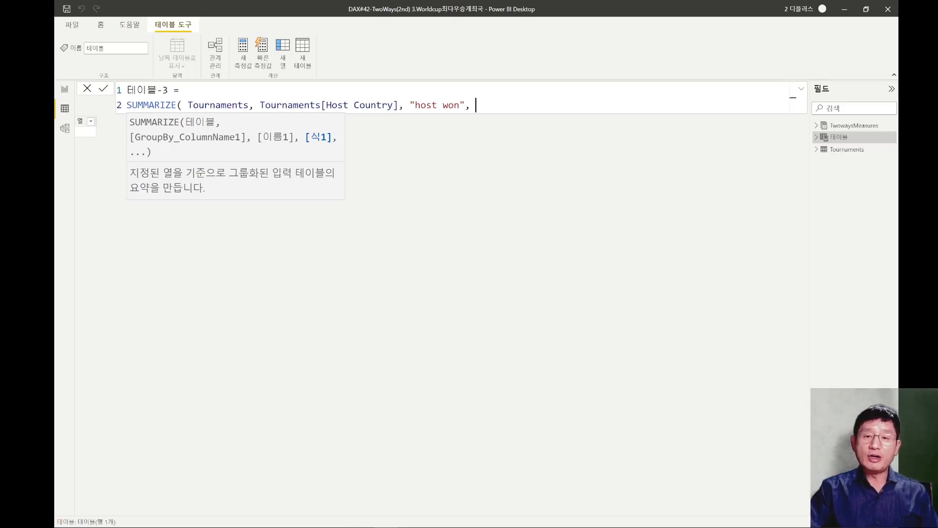
{"action": "left_click_drag", "start_coordinate": [420, 105], "coordinate": [432, 105]}
{"action": "left_click", "coordinate": [476, 105]}
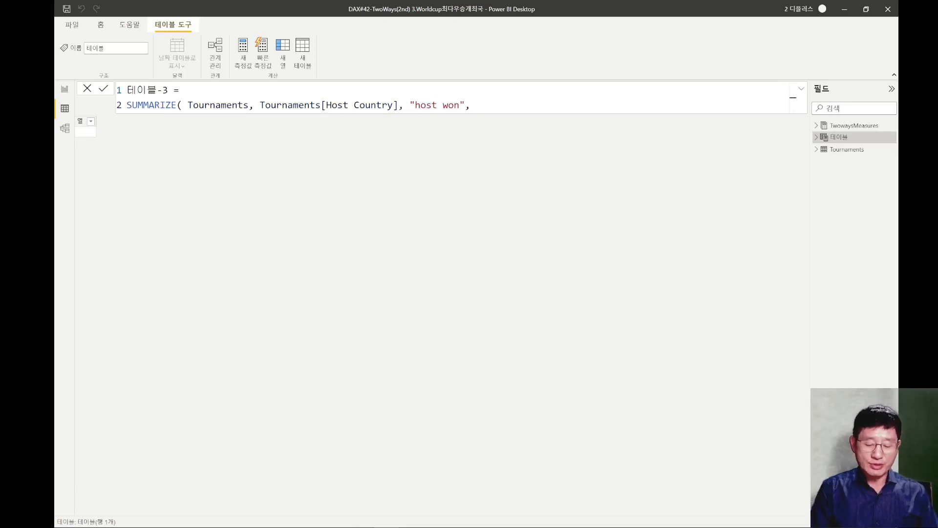
{"action": "key", "text": "Return"}
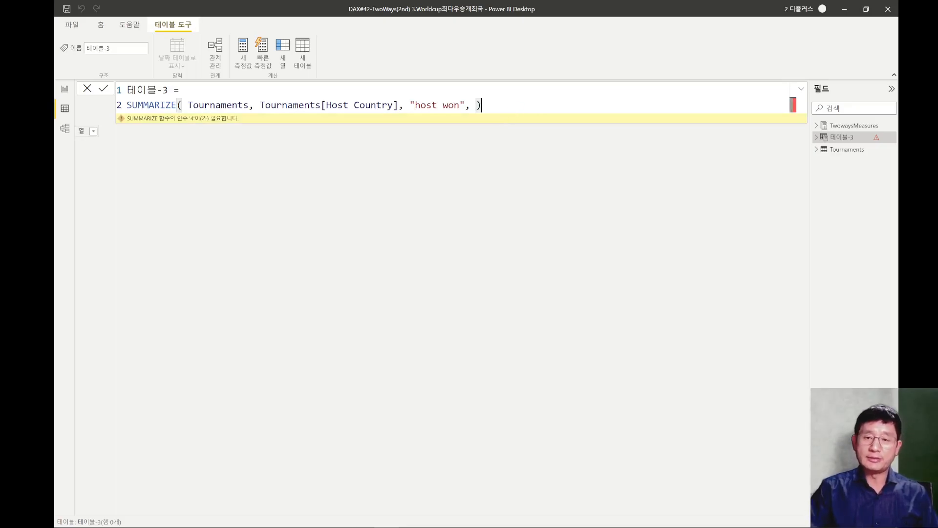
Complete the SUMMARIZE expression with SUM(Tournaments[Host Won]) as the "host won" calculation, close the function and commit the table formula
{"action": "key", "text": "BackSpace"}
{"action": "type", "text": "SUM"}
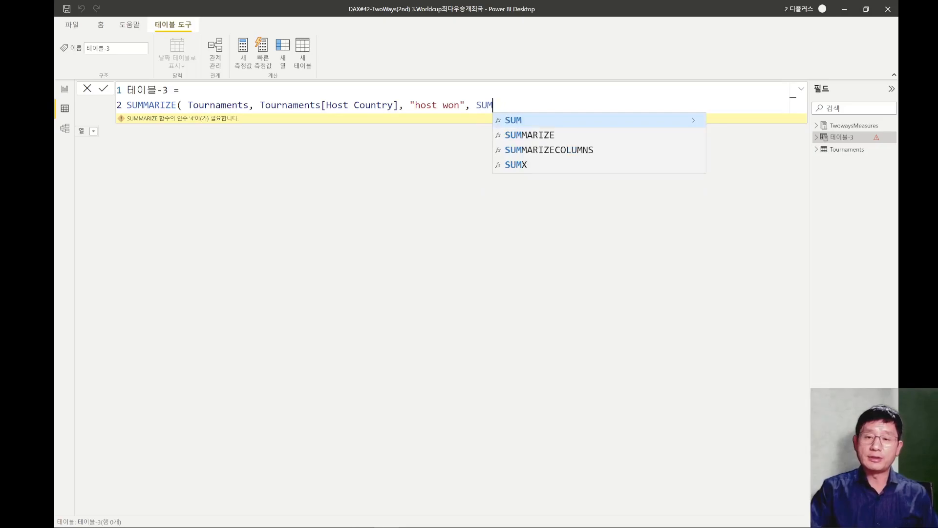
{"action": "left_click", "coordinate": [539, 121]}
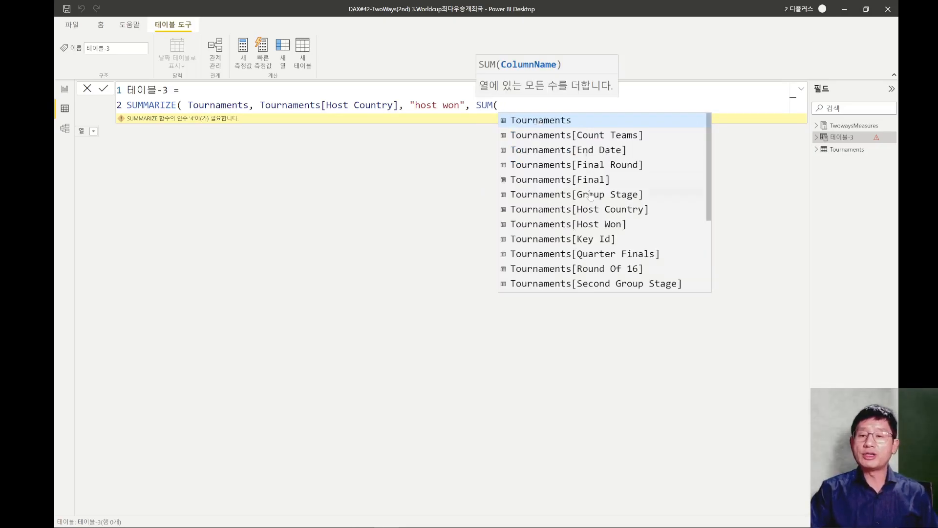
{"action": "left_click", "coordinate": [579, 225]}
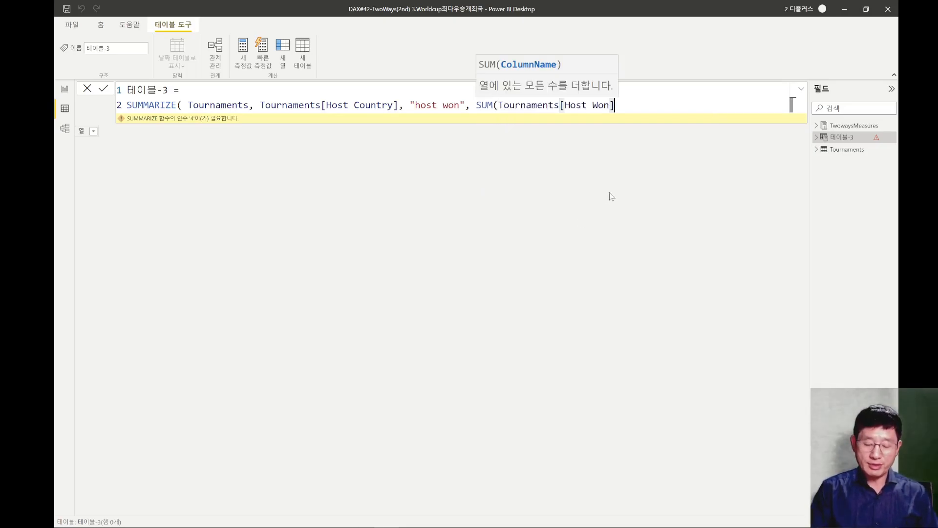
{"action": "type", "text": ")"}
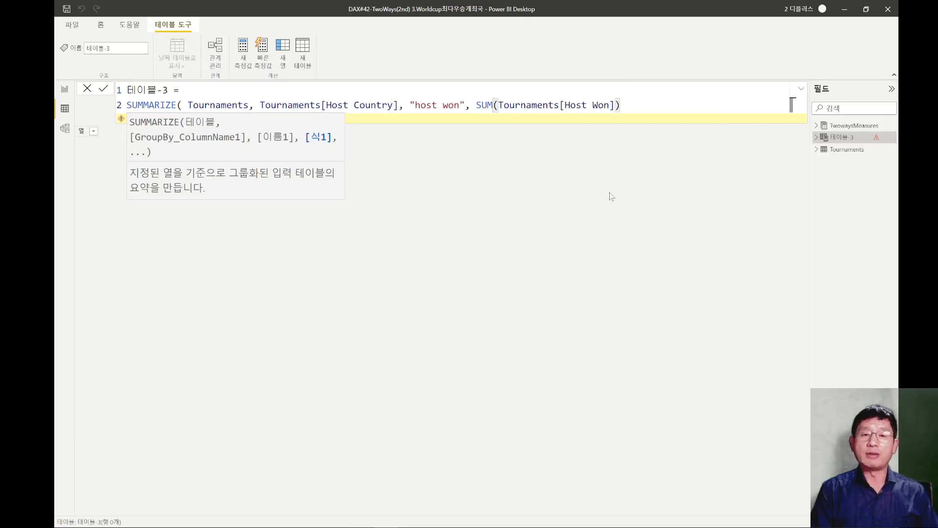
{"action": "type", "text": " )'"}
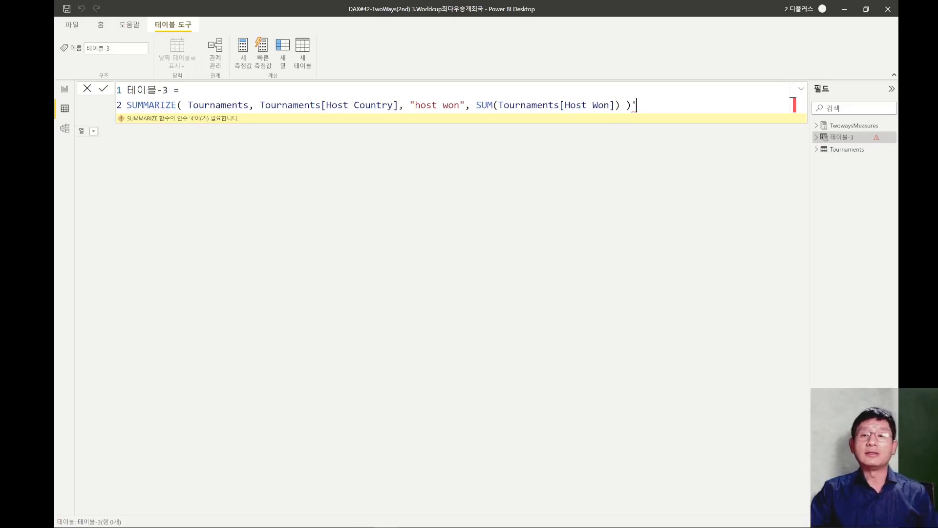
{"action": "key", "text": "BackSpace"}
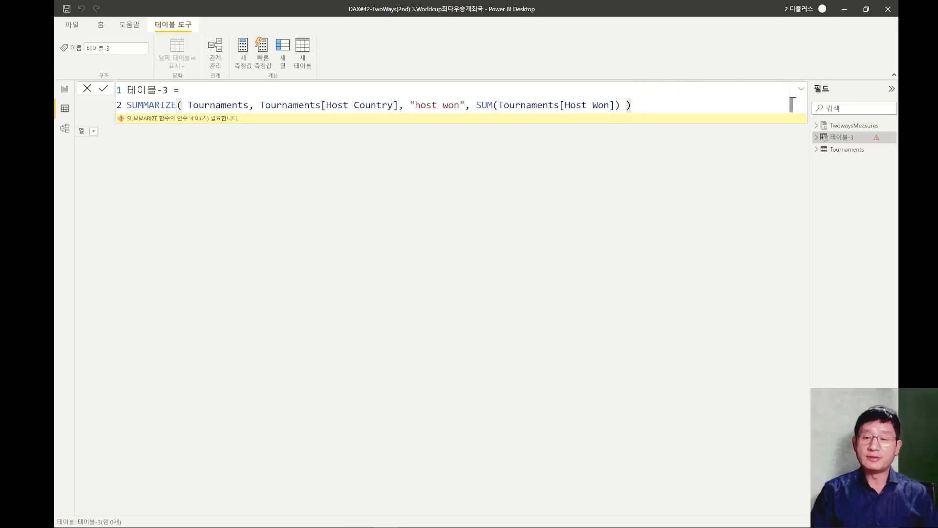
{"action": "key", "text": "Return"}
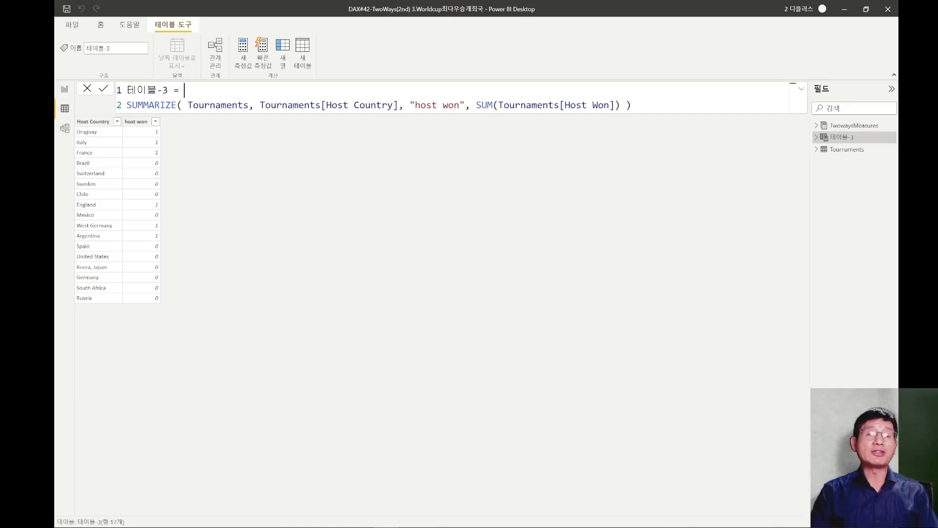
Wrap the SUMMARIZE expression in TOPN with a row count of 1, adding a comma and a new line after it
{"action": "key", "text": "Return"}
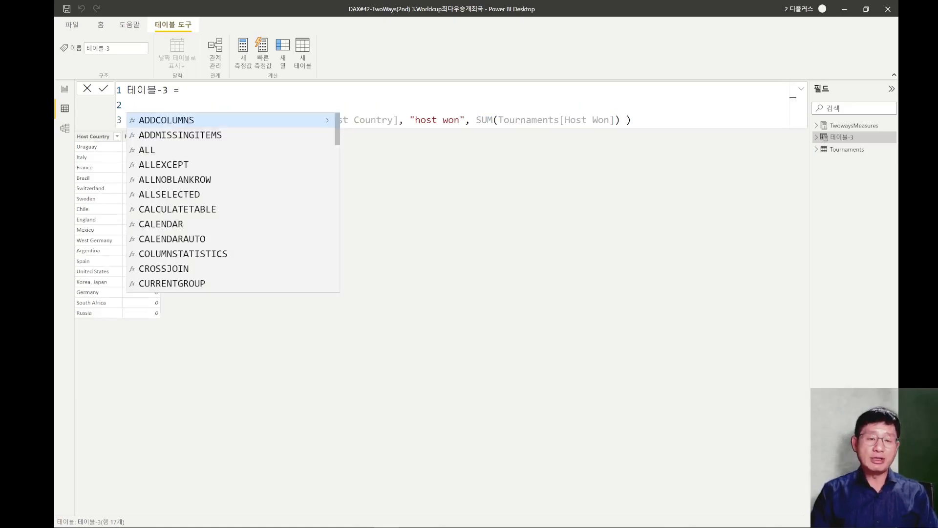
{"action": "type", "text": "TOPN(1,"}
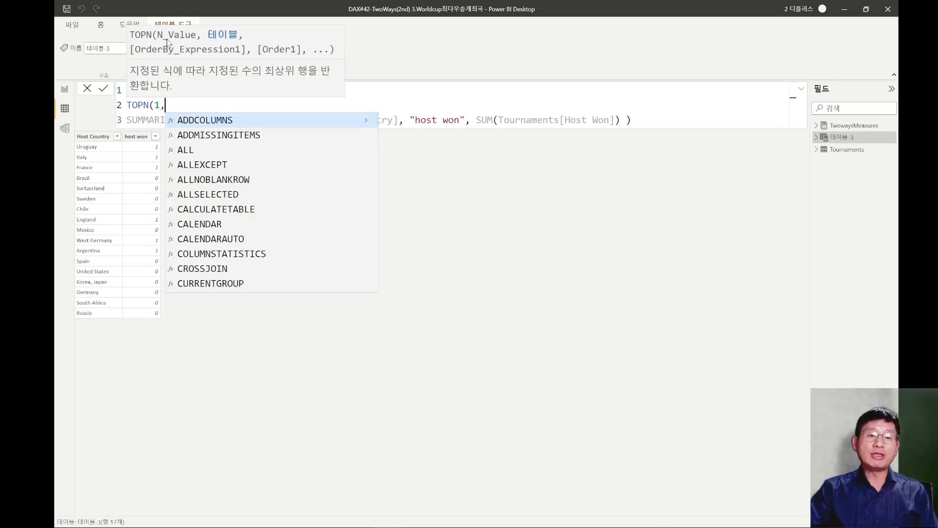
{"action": "key", "text": "Escape"}
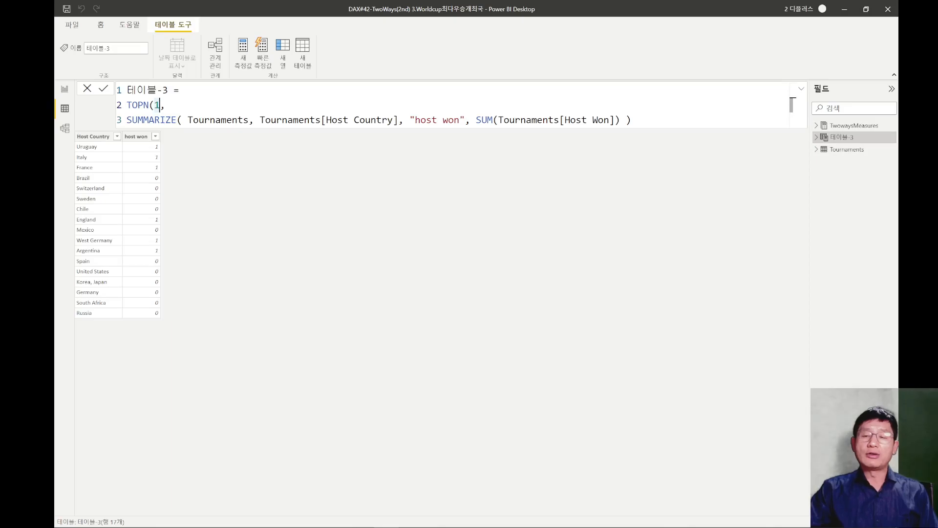
{"action": "left_click", "coordinate": [620, 120]}
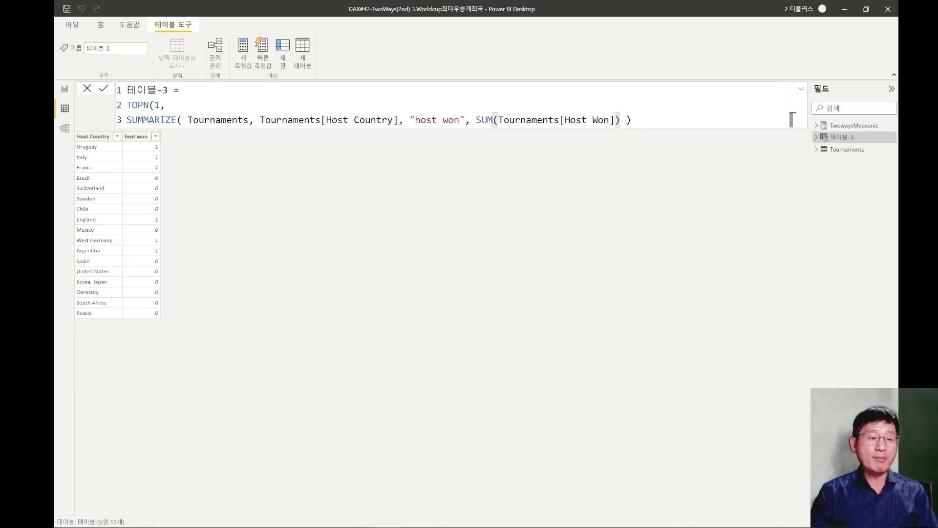
{"action": "type", "text": ","}
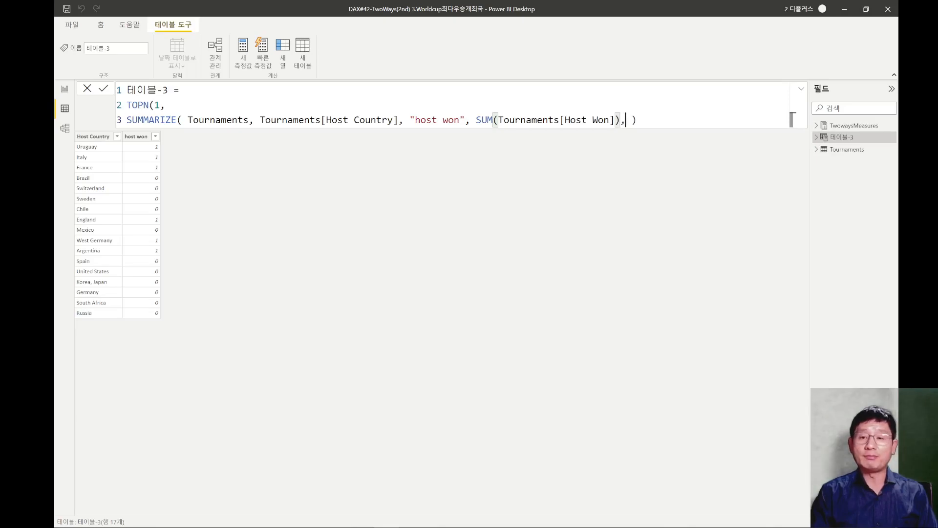
{"action": "key", "text": "BackSpace"}
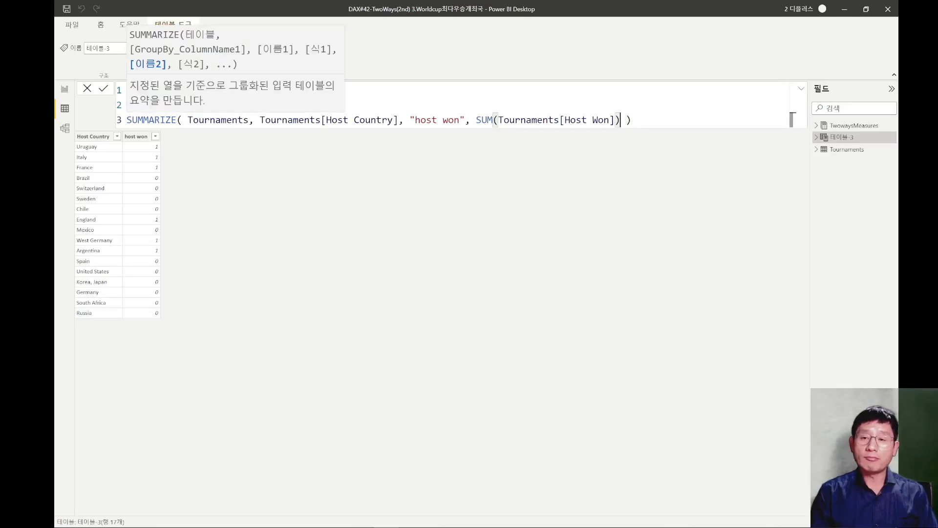
{"action": "key", "text": "End"}
{"action": "type", "text": ","}
{"action": "key", "text": "Return"}
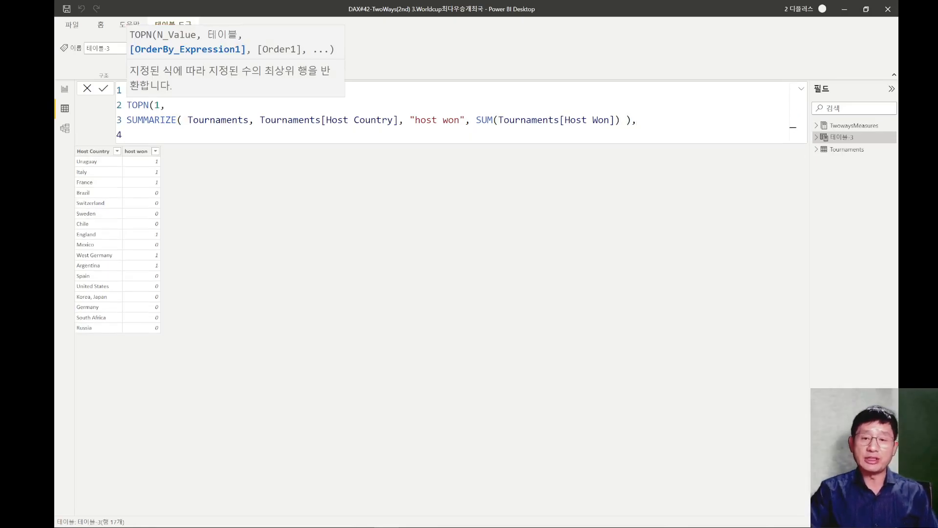
Set [host won] as the TOPN ordering expression and close the function
{"action": "left_click_drag", "start_coordinate": [415, 120], "coordinate": [459, 120]}
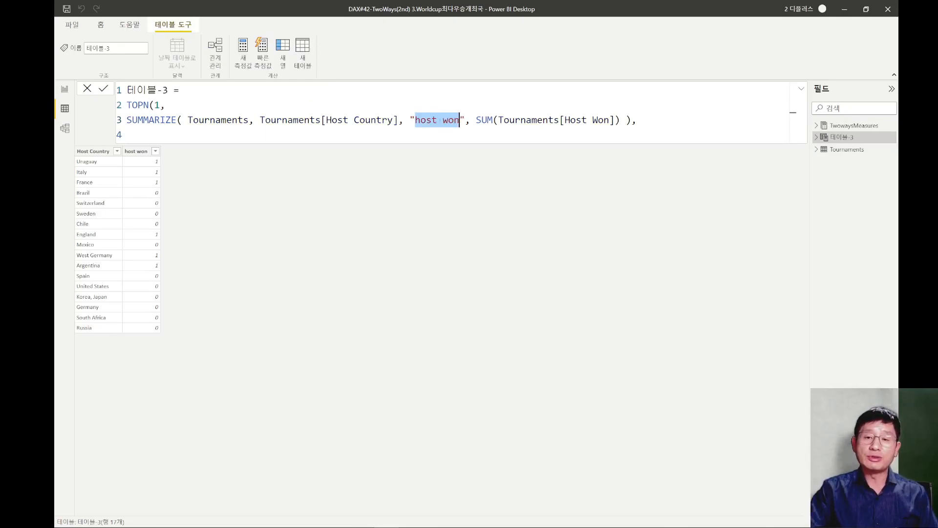
{"action": "left_click", "coordinate": [128, 134]}
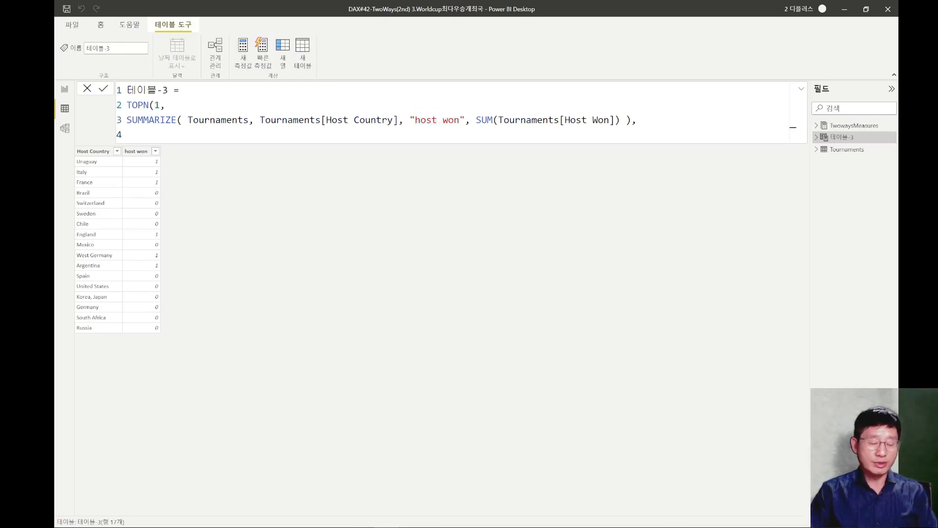
{"action": "type", "text": "["}
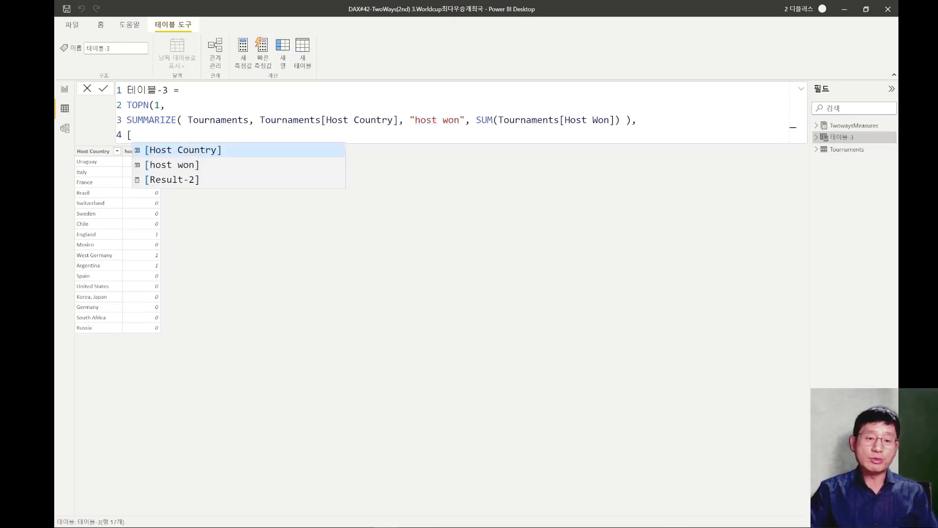
{"action": "left_click", "coordinate": [199, 167]}
{"action": "type", "text": ")"}
Review the SUMMARIZE, [host won] and TOPN parts of the 테이블-3 formula and commit it
{"action": "left_click_drag", "start_coordinate": [132, 120], "coordinate": [636, 120]}
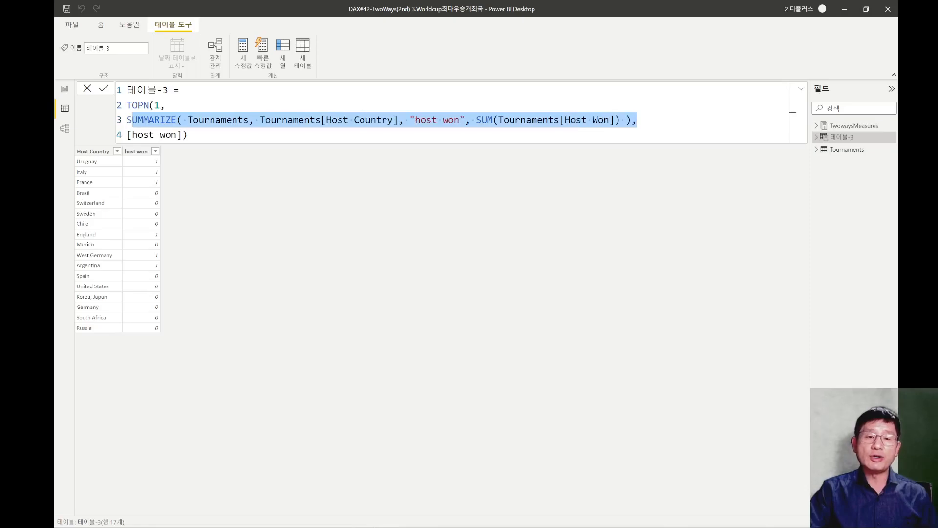
{"action": "left_click", "coordinate": [432, 119]}
{"action": "left_click_drag", "start_coordinate": [410, 119], "coordinate": [615, 119]}
{"action": "left_click", "coordinate": [476, 119]}
{"action": "left_click", "coordinate": [171, 135]}
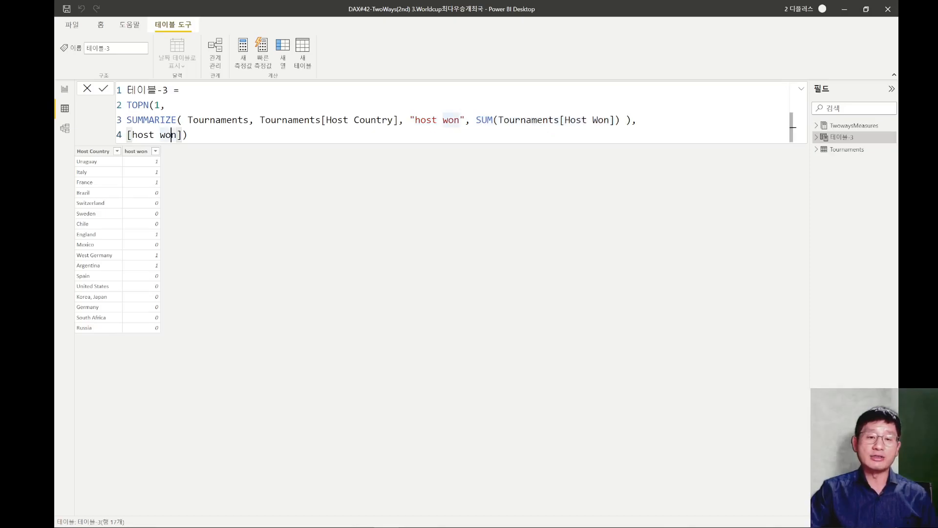
{"action": "left_click", "coordinate": [165, 105]}
{"action": "left_click", "coordinate": [188, 135]}
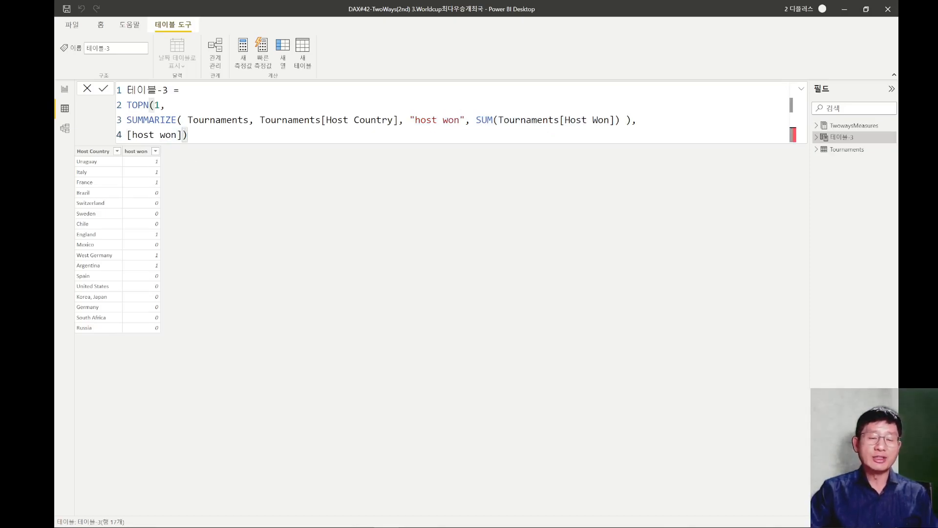
{"action": "key", "text": "Return"}
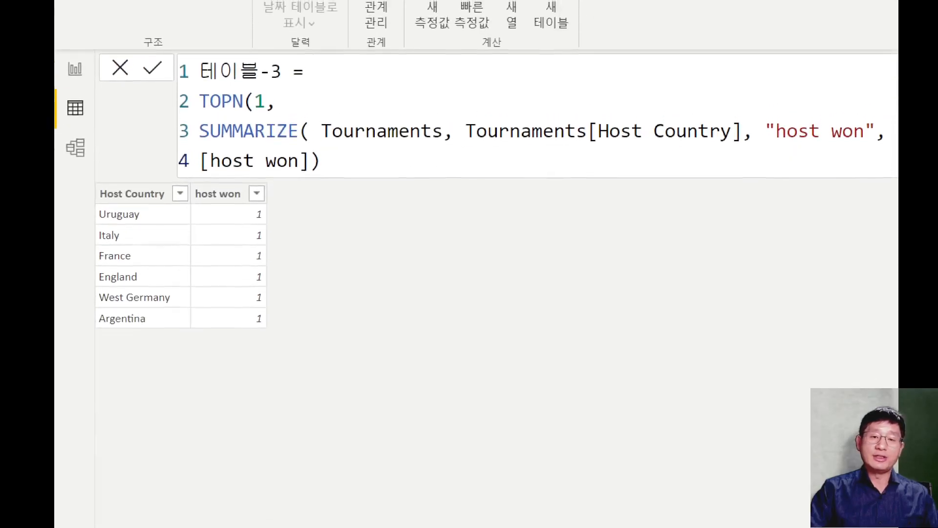
Switch to the report view and copy the whole TOPN expression from the 테이블-3 formula, without the table name line
{"action": "left_click_drag", "start_coordinate": [96, 199], "coordinate": [284, 367]}
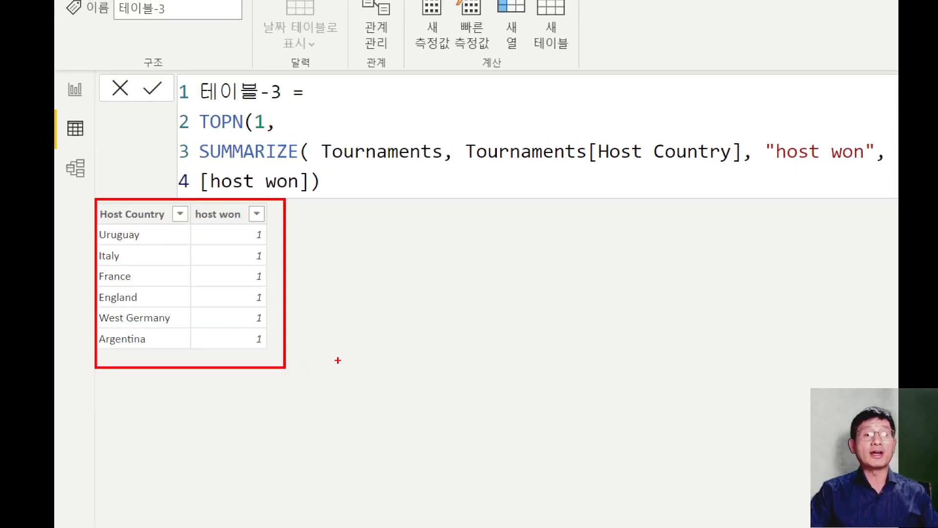
{"action": "key", "text": "Escape"}
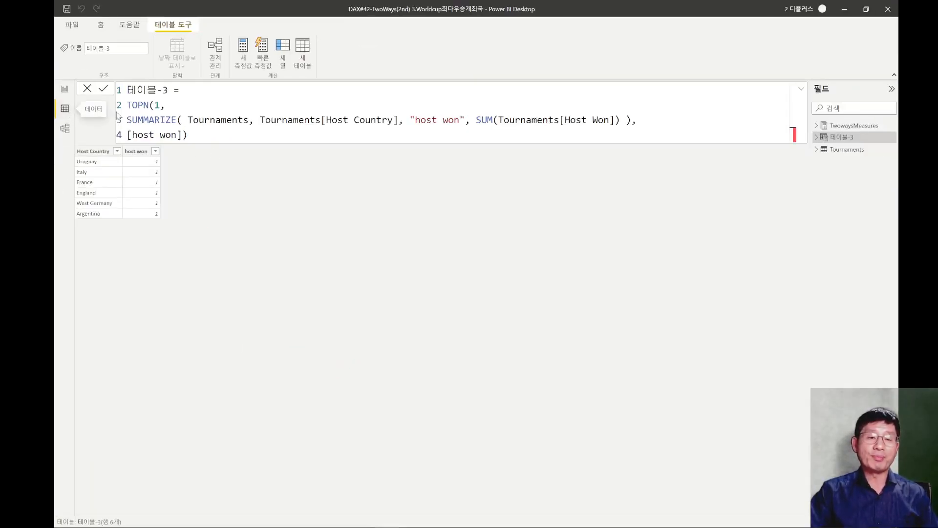
{"action": "left_click_drag", "start_coordinate": [190, 135], "coordinate": [101, 104]}
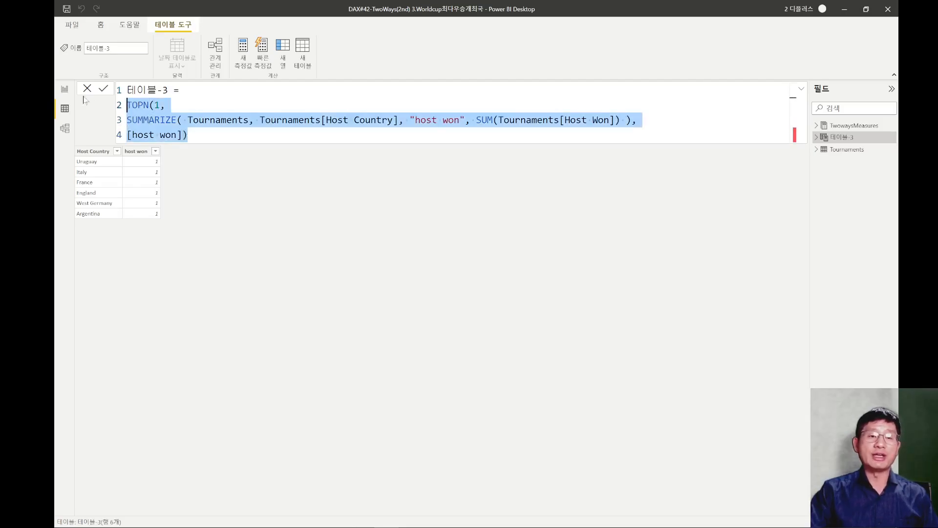
{"action": "left_click", "coordinate": [64, 88]}
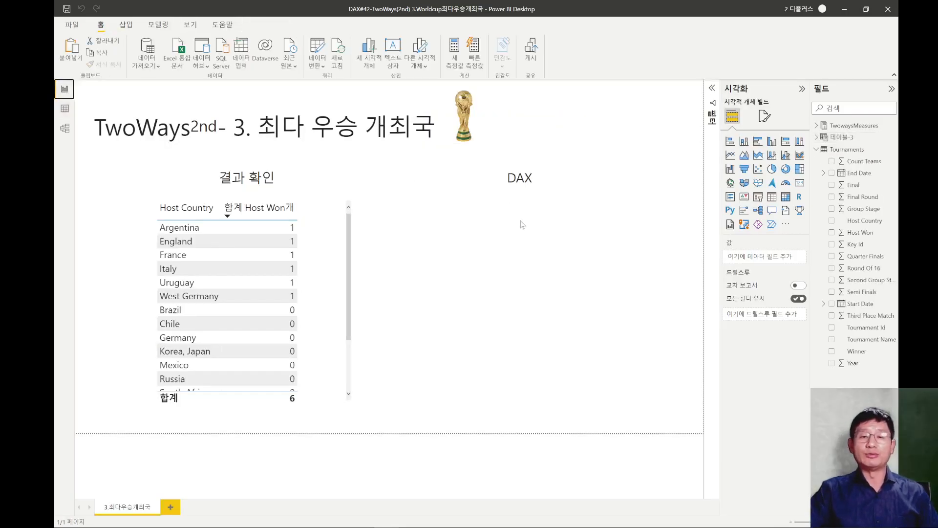
{"action": "left_click", "coordinate": [842, 138]}
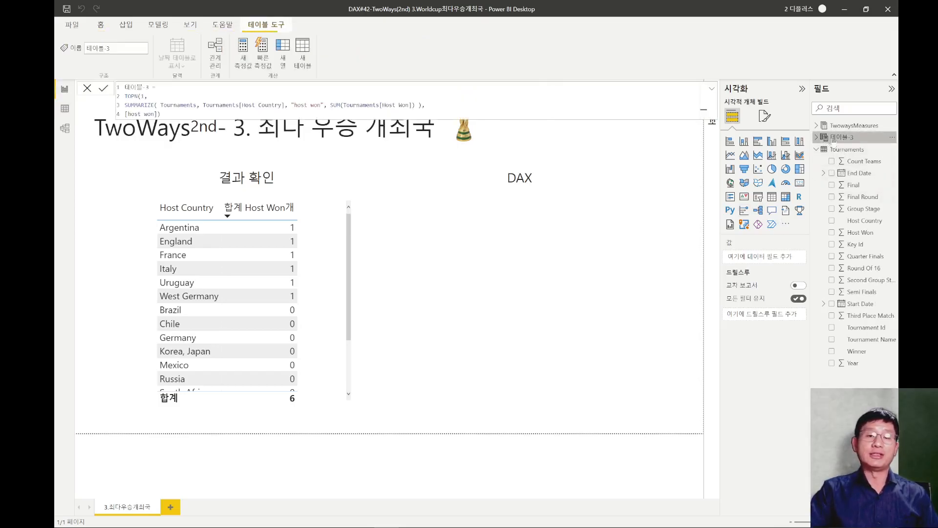
{"action": "scroll", "coordinate": [416, 112], "scroll_direction": "up", "scroll_amount": 3}
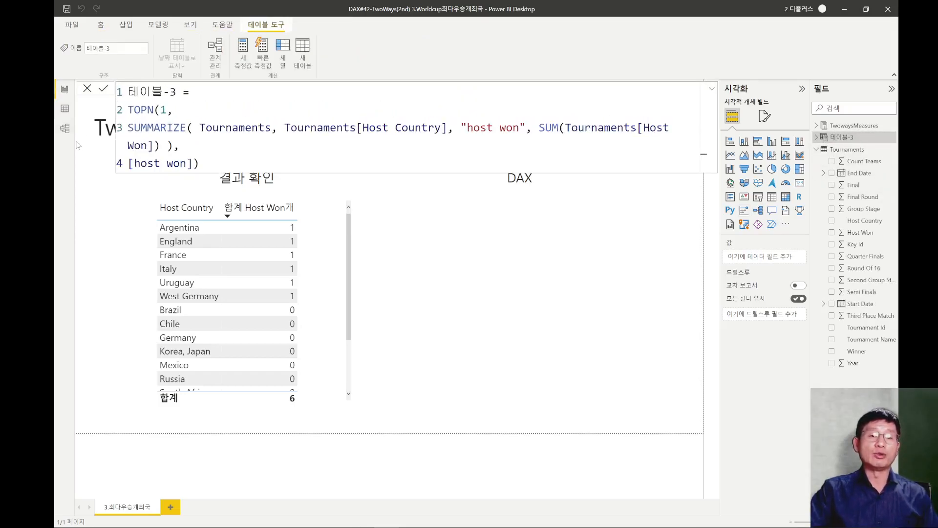
{"action": "scroll", "coordinate": [417, 112], "scroll_direction": "down", "scroll_amount": 1}
{"action": "scroll", "coordinate": [416, 117], "scroll_direction": "down", "scroll_amount": 1}
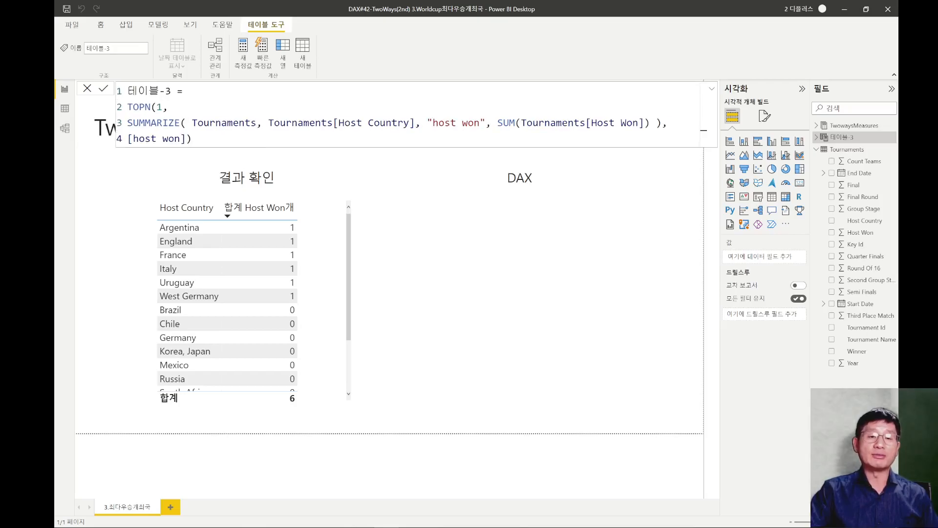
{"action": "left_click_drag", "start_coordinate": [193, 139], "coordinate": [93, 111]}
{"action": "key", "text": "ctrl+c"}
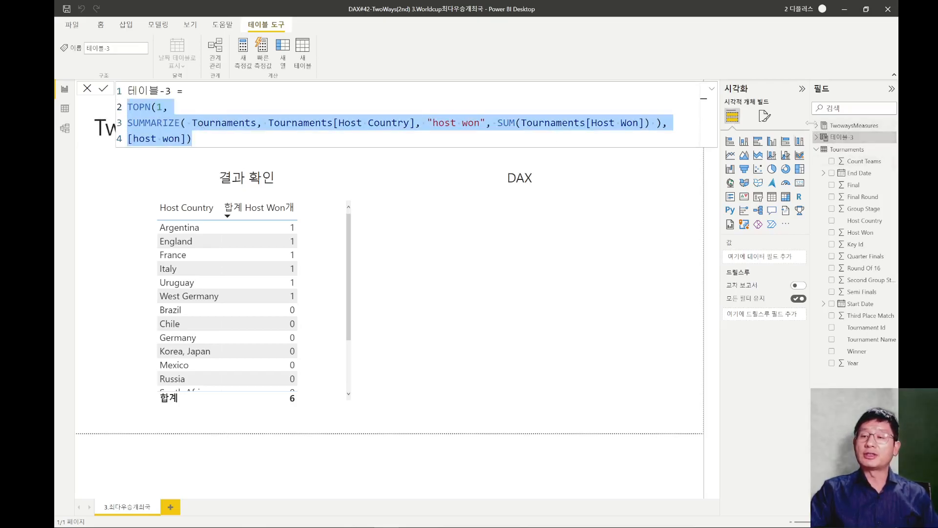
Create a new measure in TwowaysMeasures named Result-2 and paste the copied TOPN expression starting on its second line
{"action": "left_click", "coordinate": [843, 127]}
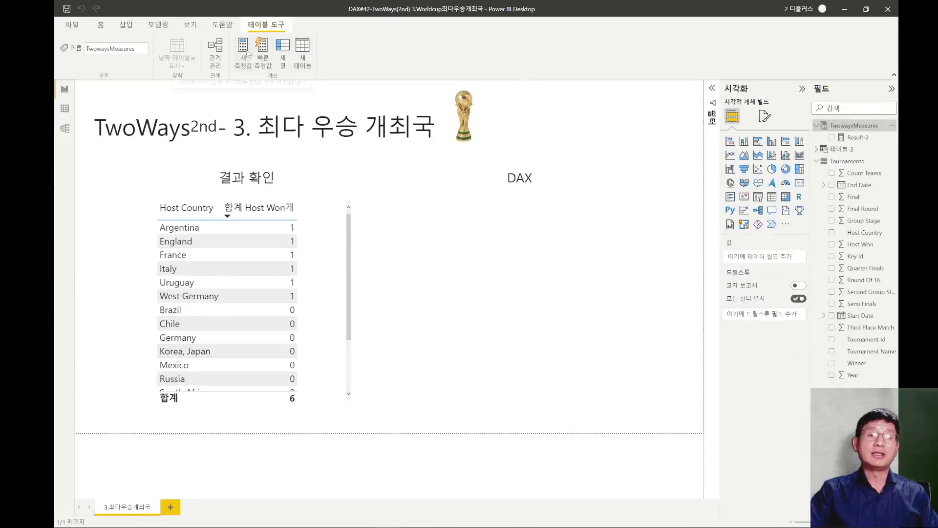
{"action": "left_click", "coordinate": [246, 53]}
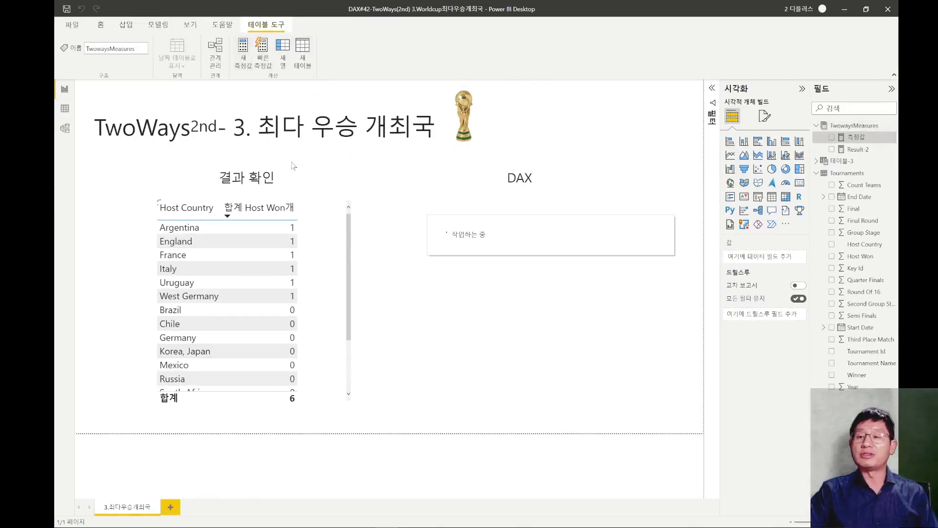
{"action": "type", "text": "Result-2"}
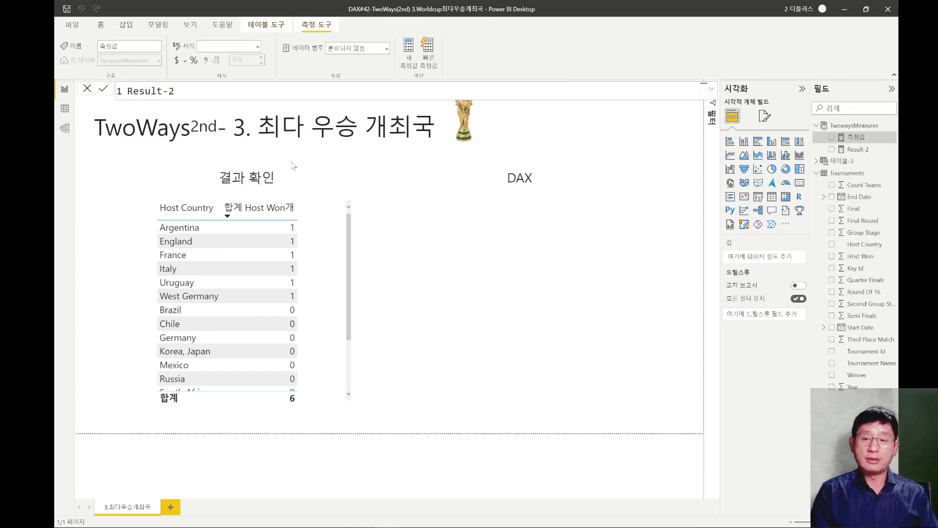
{"action": "type", "text": " ="}
{"action": "key", "text": "shift+Return"}
{"action": "key", "text": "ctrl+v"}
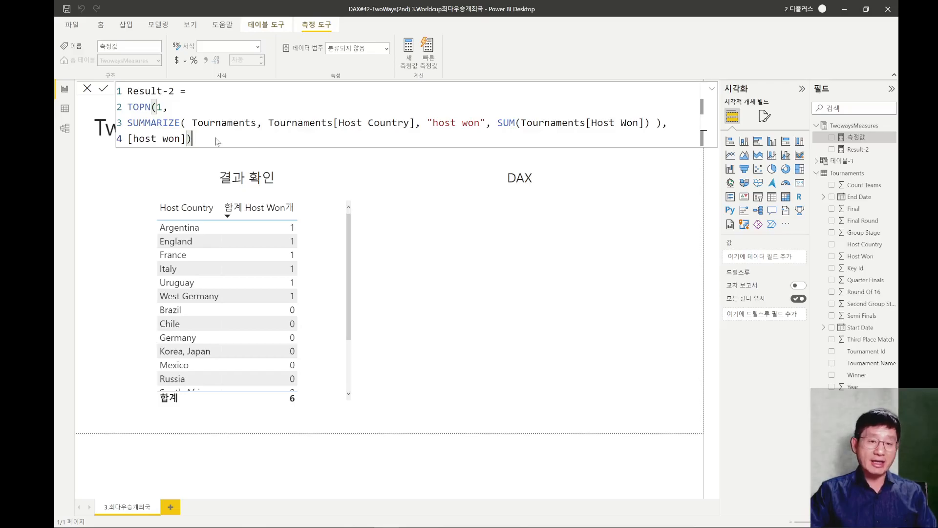
Change the new measure's name in the formula to Result-3, commit it and mark the formula error line
{"action": "key", "text": "Return"}
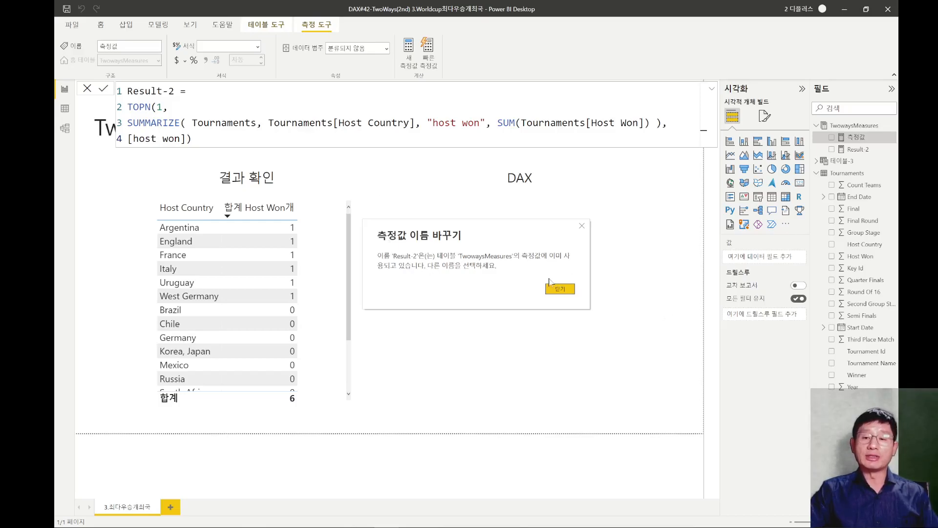
{"action": "left_click", "coordinate": [556, 290]}
{"action": "double_click", "coordinate": [171, 91]}
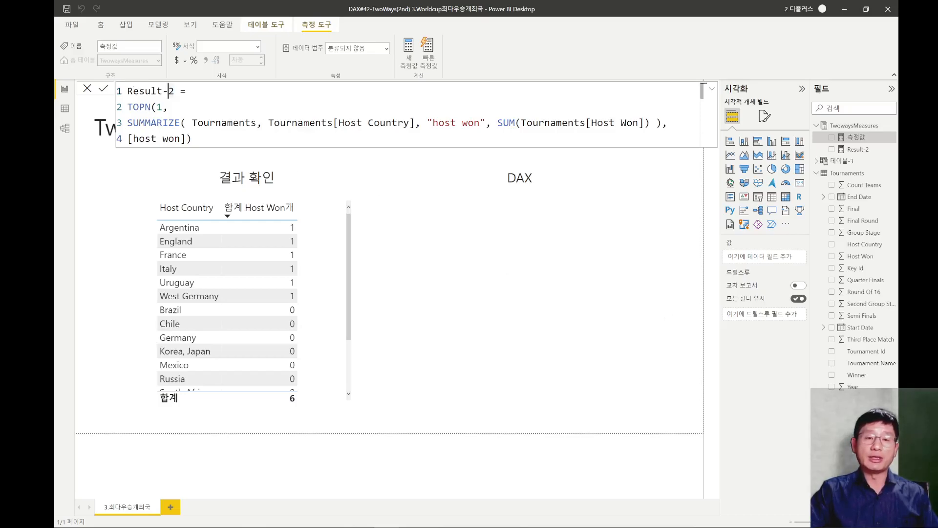
{"action": "type", "text": "3"}
{"action": "key", "text": "Return"}
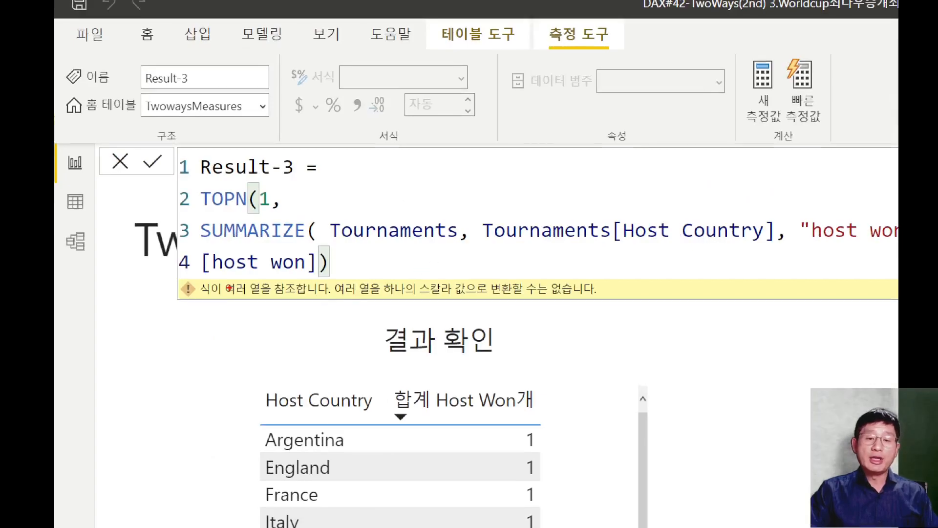
{"action": "left_click_drag", "start_coordinate": [198, 279], "coordinate": [605, 299]}
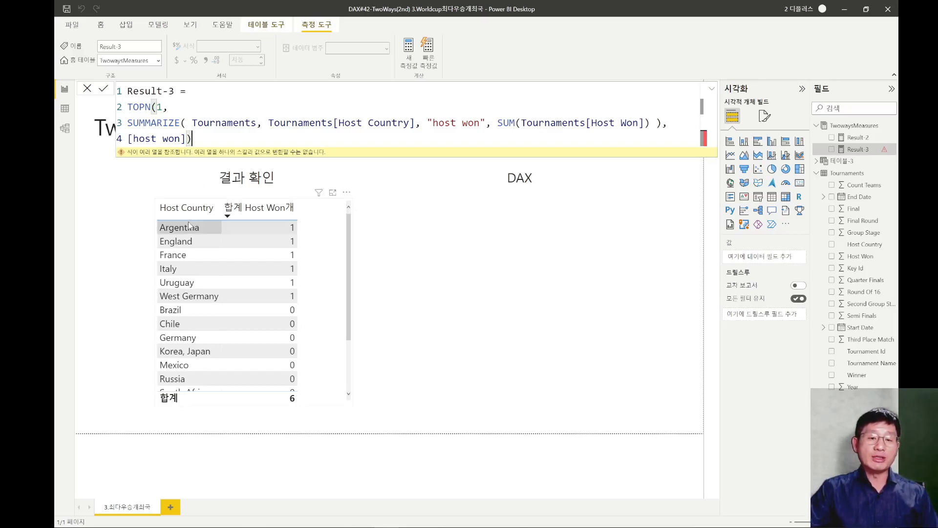
Switch to the PowerPoint slide show, review the CONCATENATEX syntax slide and return to Power BI
{"action": "mouse_move", "coordinate": [168, 526]}
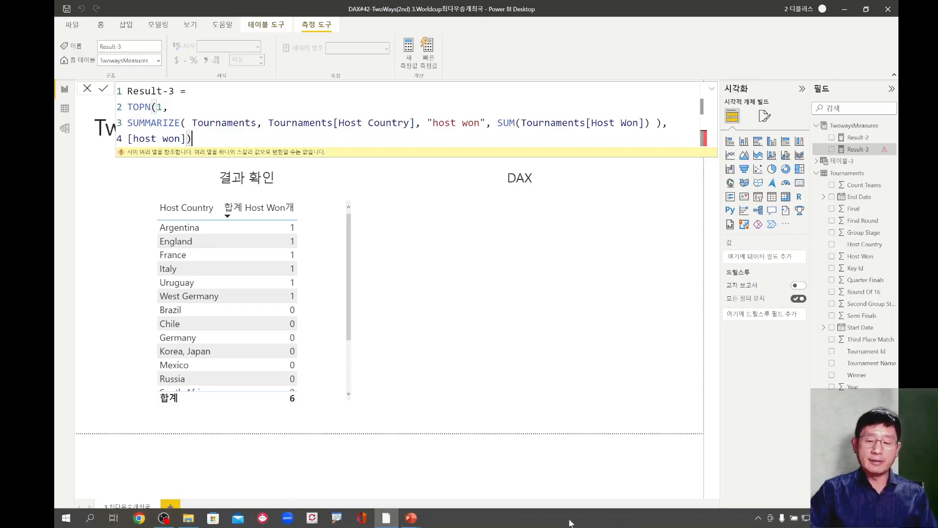
{"action": "mouse_move", "coordinate": [410, 522]}
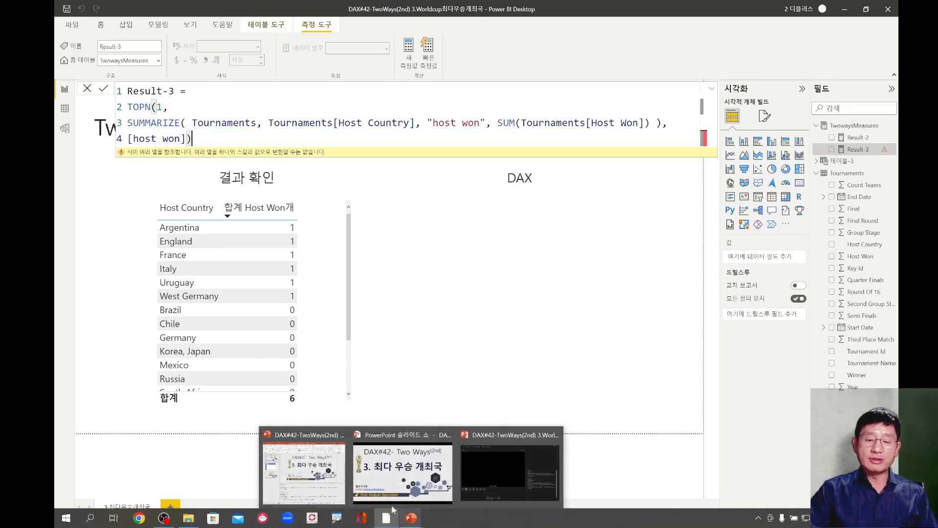
{"action": "left_click", "coordinate": [397, 503]}
{"action": "left_click", "coordinate": [491, 209]}
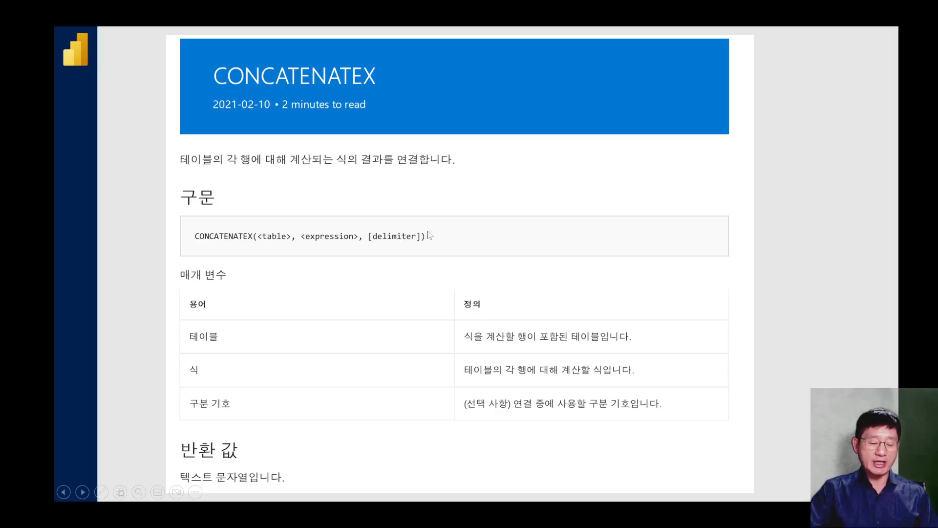
{"action": "key", "text": "alt+Tab"}
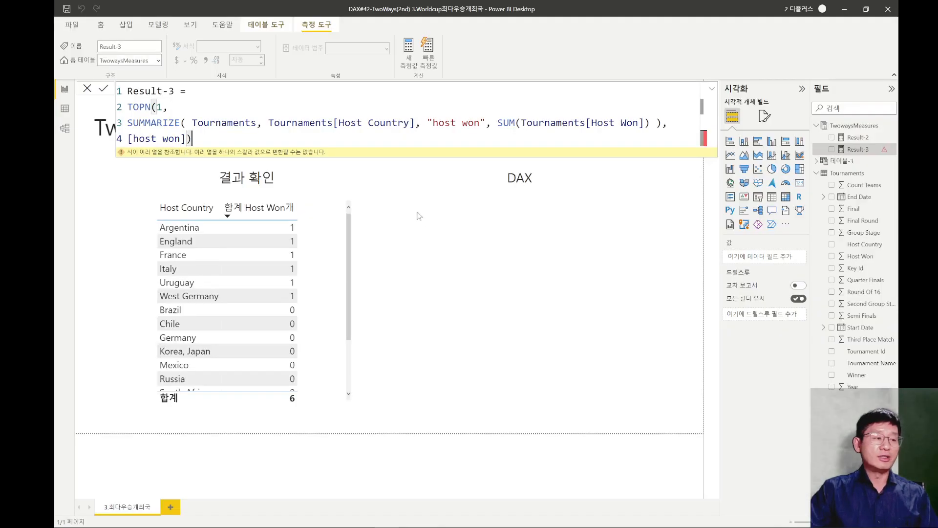
Wrap the TOPN expression of Result-3 in CONCATENATEX as its table argument, ending it with a comma and a new line
{"action": "left_click", "coordinate": [192, 91]}
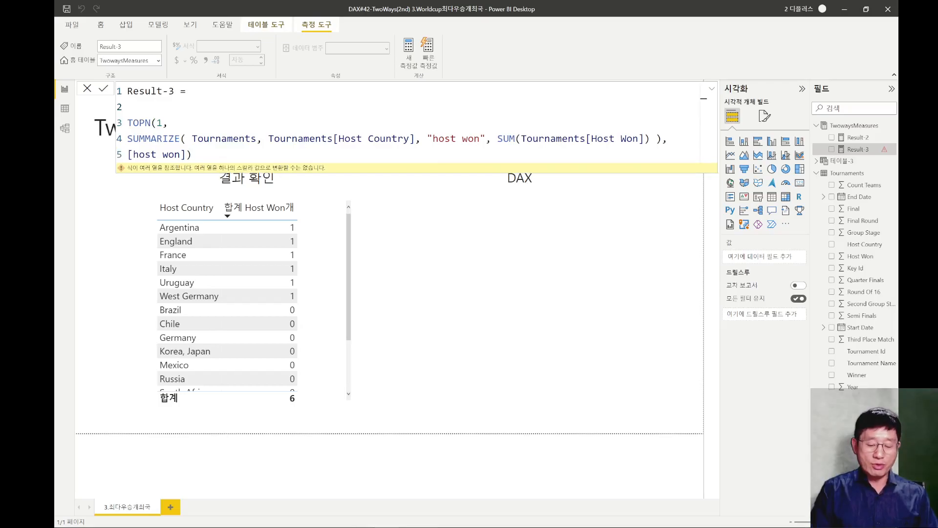
{"action": "type", "text": "CO"}
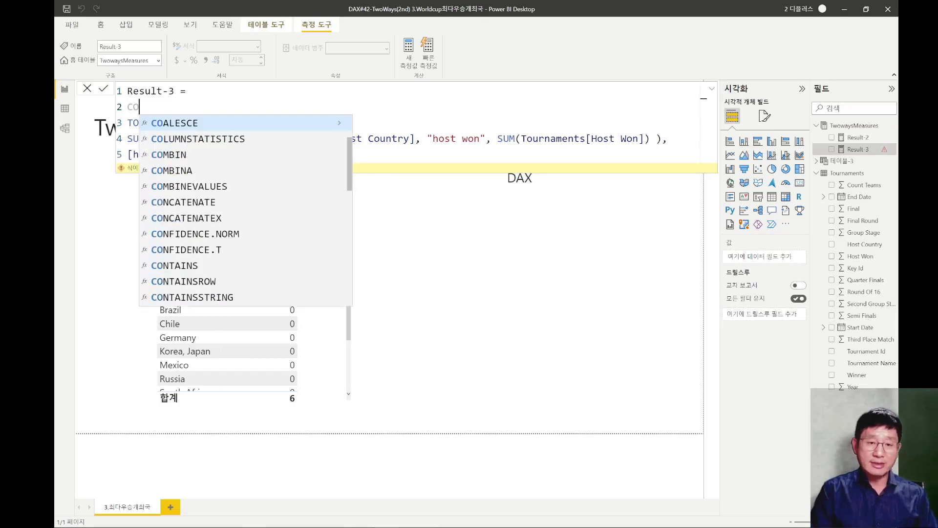
{"action": "type", "text": "NC"}
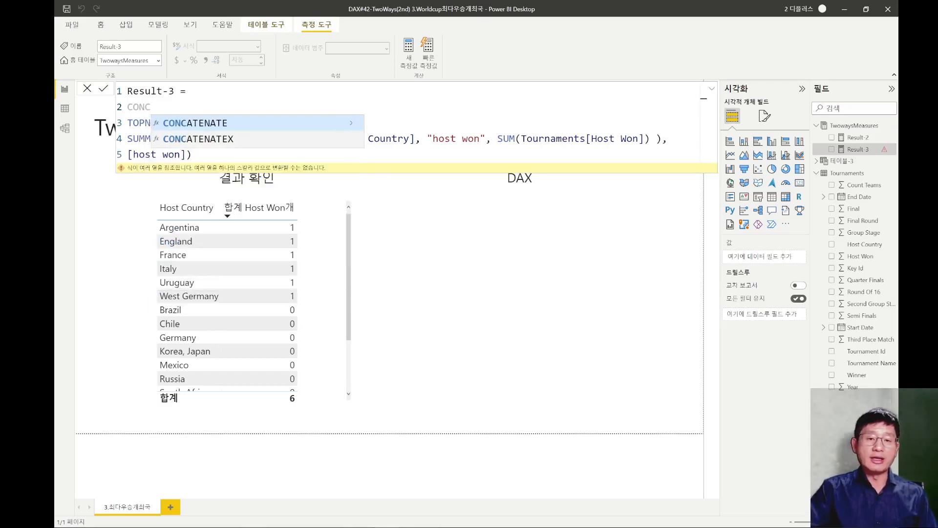
{"action": "left_click", "coordinate": [222, 141]}
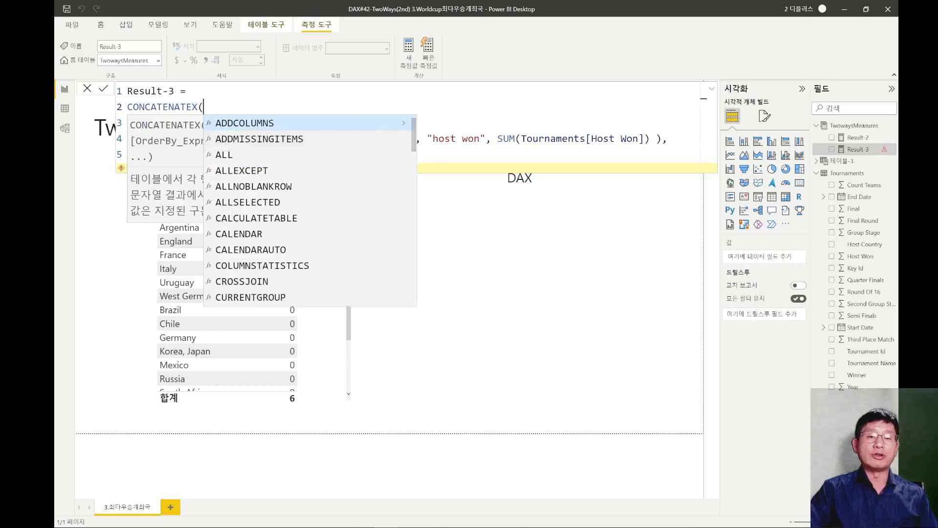
{"action": "left_click", "coordinate": [440, 154]}
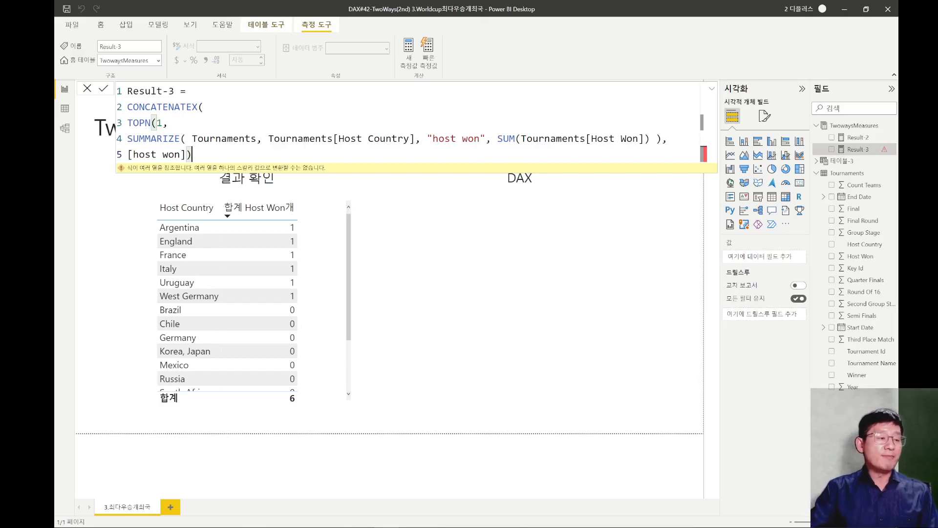
{"action": "type", "text": ","}
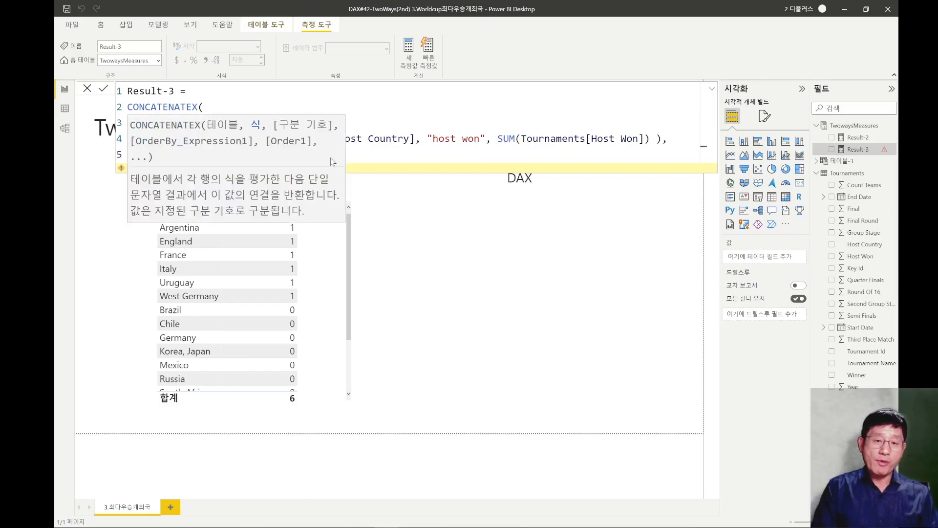
{"action": "key", "text": "shift+Return"}
{"action": "left_click", "coordinate": [197, 154]}
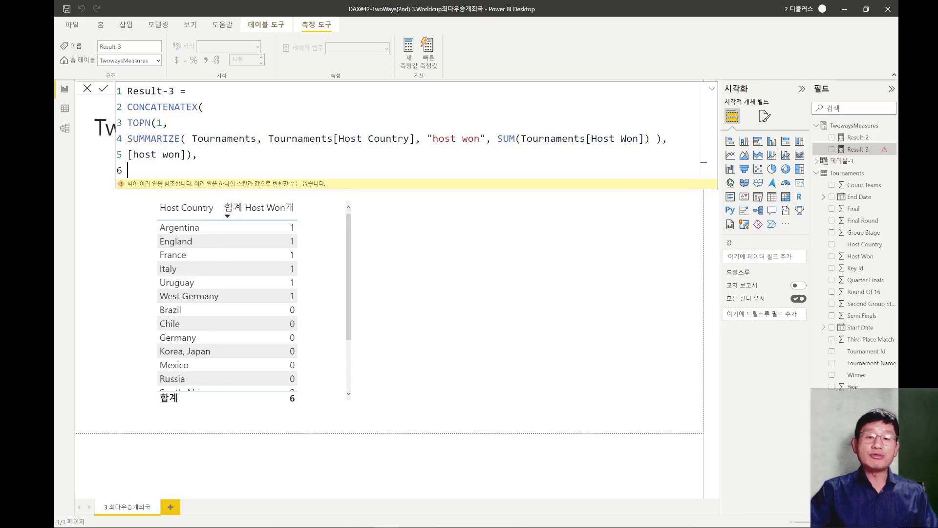
Copy Tournaments[Host Country] from the SUMMARIZE line and use it as the CONCATENATEX expression argument
{"action": "left_click_drag", "start_coordinate": [268, 138], "coordinate": [415, 138]}
{"action": "key", "text": "ctrl+c"}
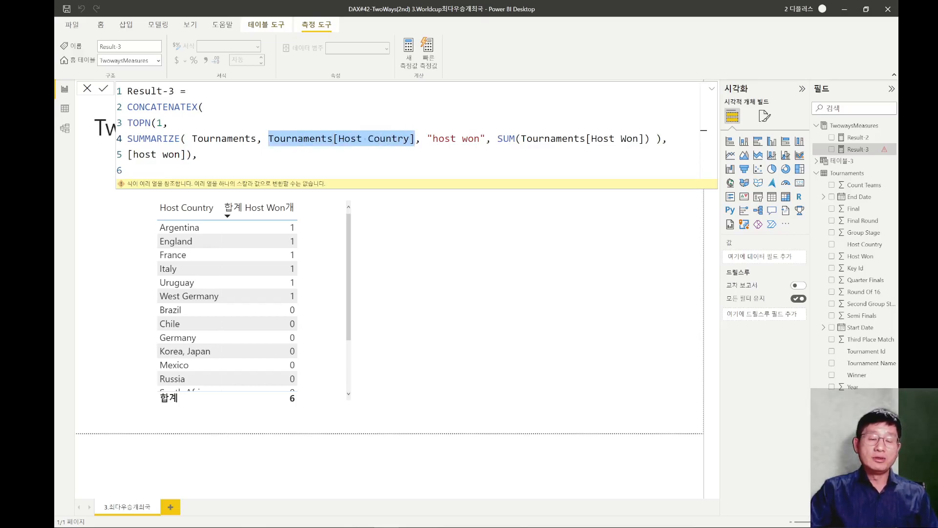
{"action": "left_click", "coordinate": [224, 171]}
{"action": "key", "text": "ctrl+v"}
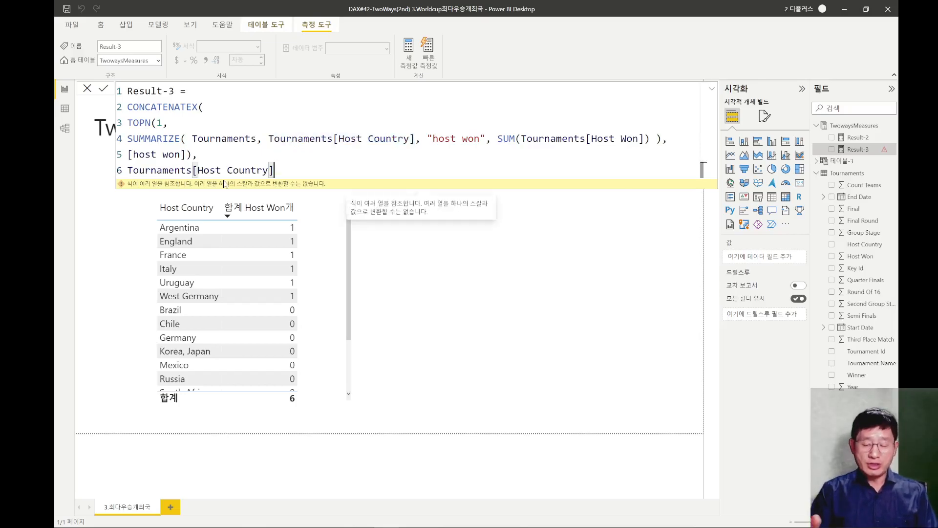
{"action": "type", "text": ","}
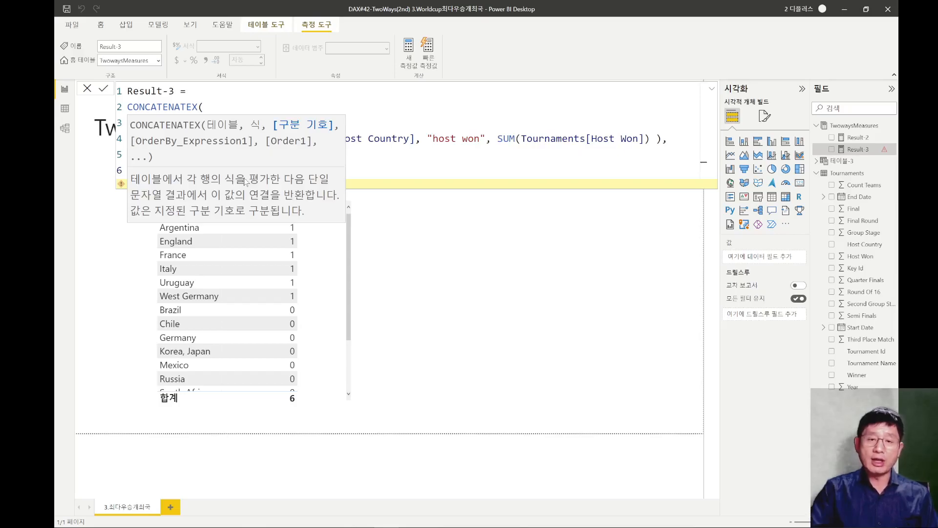
Set ", " as the CONCATENATEX delimiter, order by Tournaments[Host Country] and close the function
{"action": "left_click", "coordinate": [421, 219]}
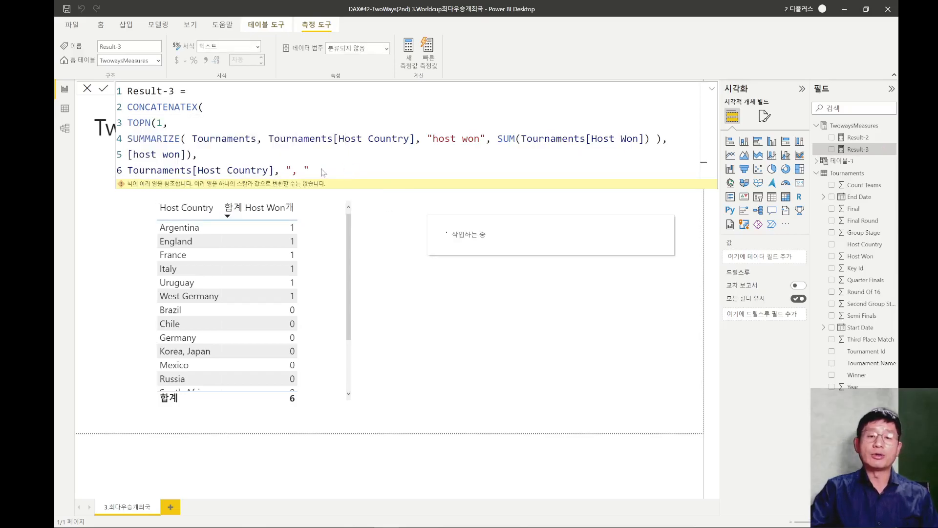
{"action": "left_click", "coordinate": [322, 172]}
{"action": "type", "text": ")"}
{"action": "key", "text": "Left"}
{"action": "type", "text": ","}
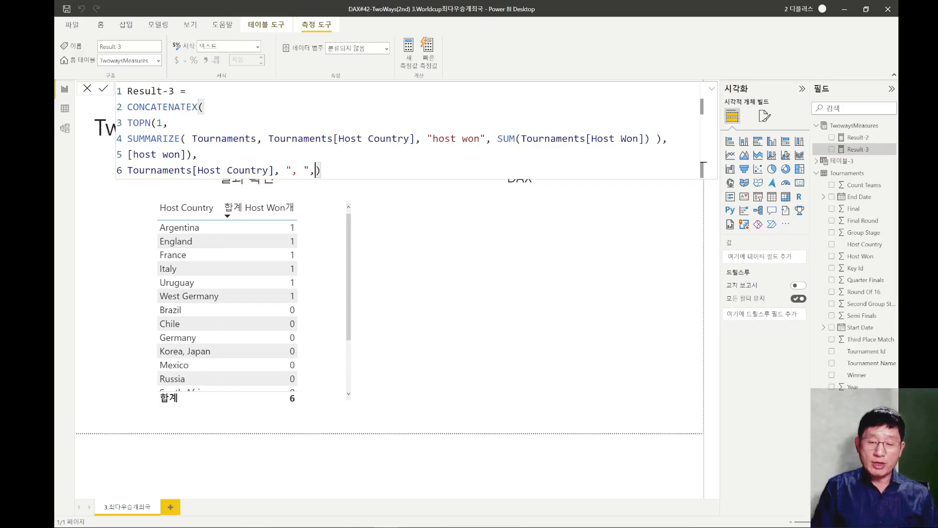
{"action": "key", "text": "ctrl+v"}
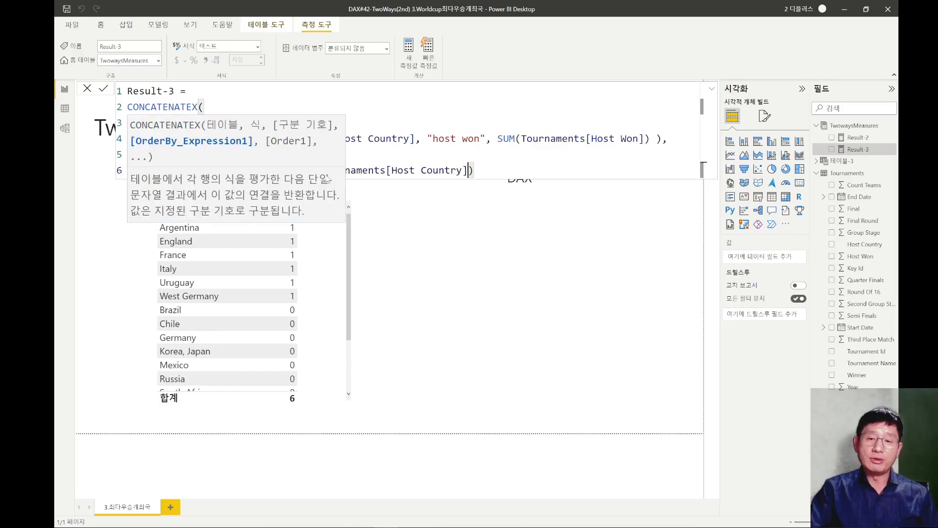
{"action": "left_click", "coordinate": [396, 267]}
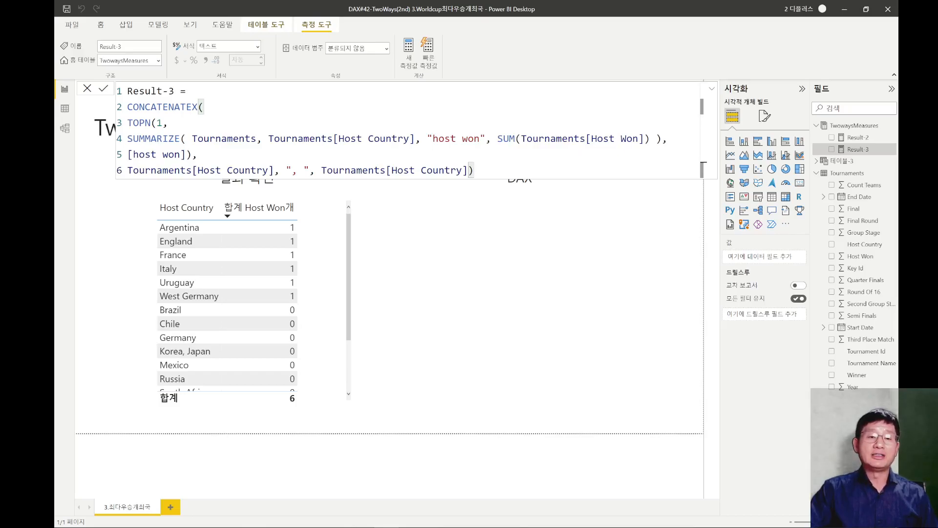
Review the TOPN table argument of the Result-3 formula and finish editing the measure
{"action": "left_click_drag", "start_coordinate": [127, 123], "coordinate": [198, 154]}
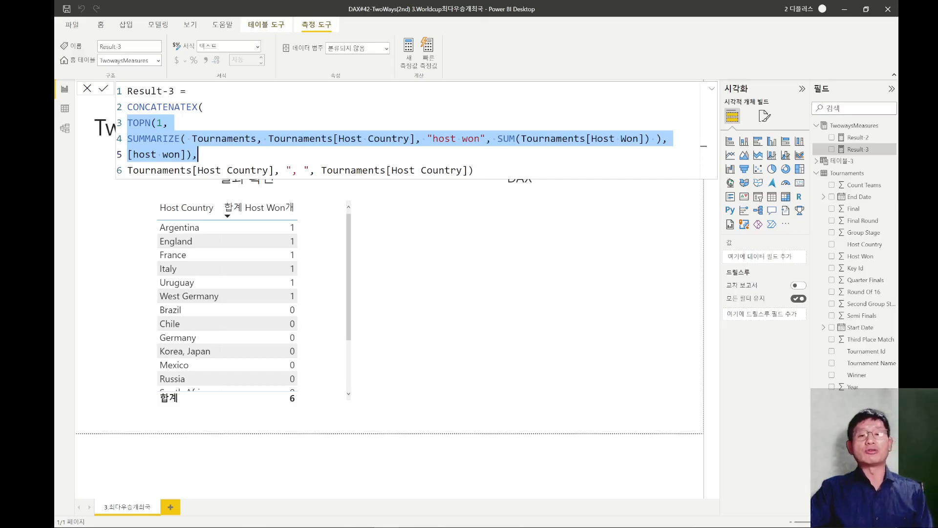
{"action": "left_click", "coordinate": [473, 170]}
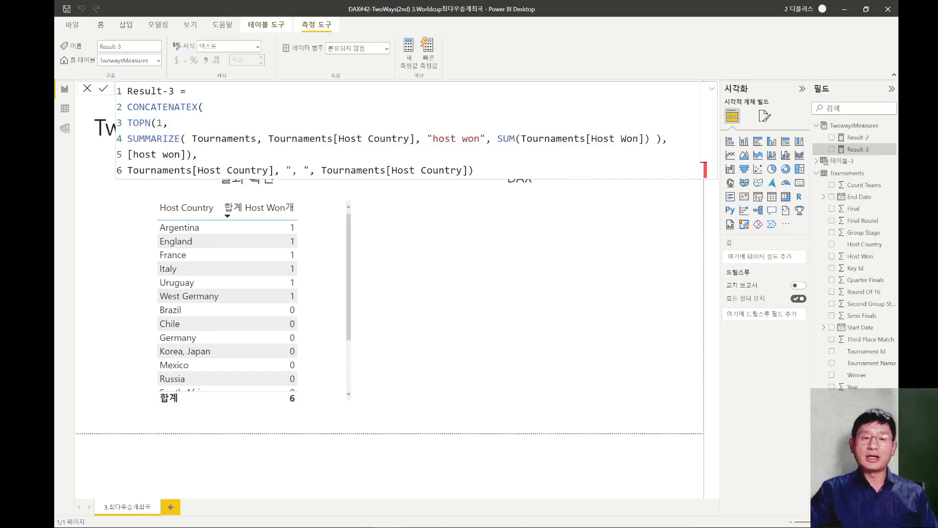
{"action": "left_click", "coordinate": [512, 277]}
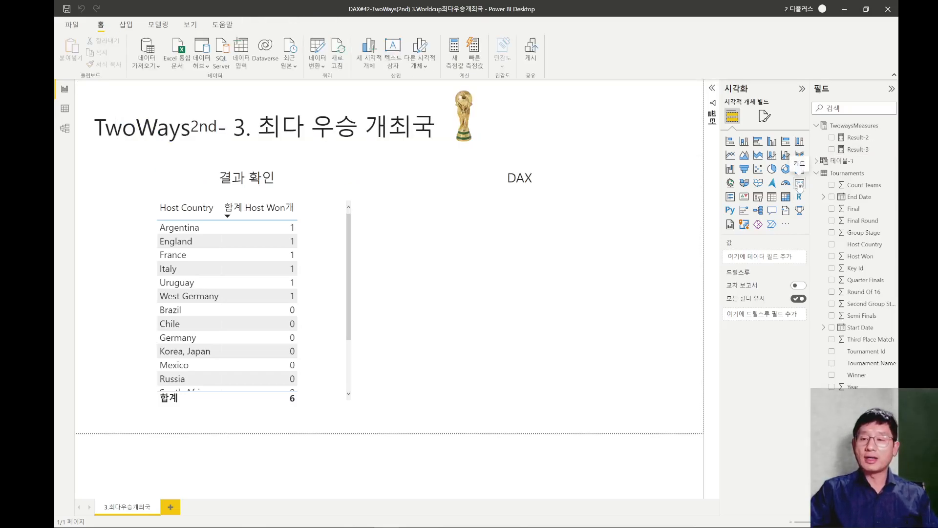
Add a card visual, place it under the DAX heading and widen it
{"action": "left_click", "coordinate": [799, 184]}
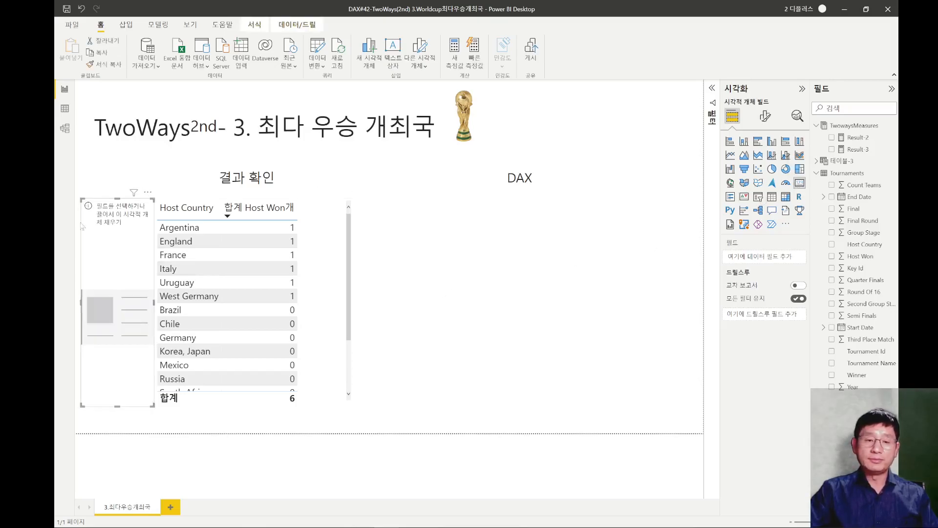
{"action": "left_click_drag", "start_coordinate": [132, 258], "coordinate": [468, 259]}
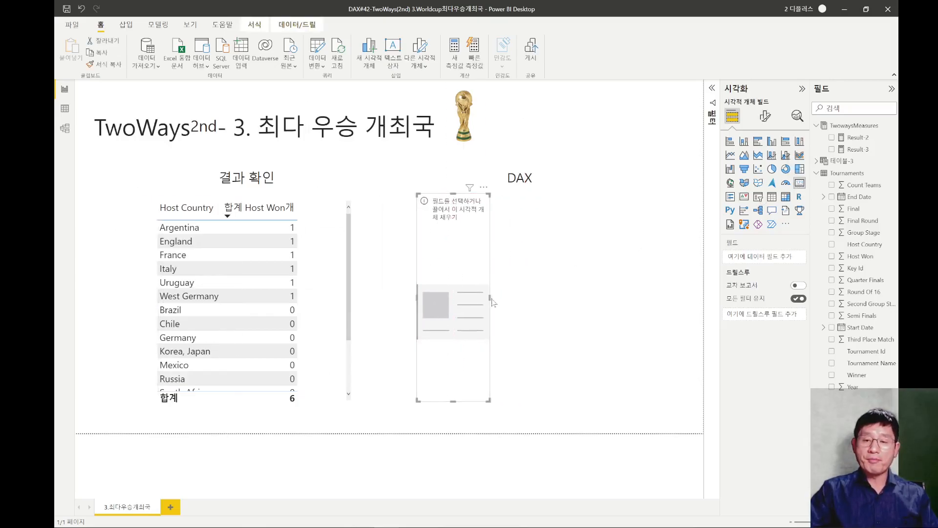
{"action": "left_click_drag", "start_coordinate": [490, 298], "coordinate": [662, 297]}
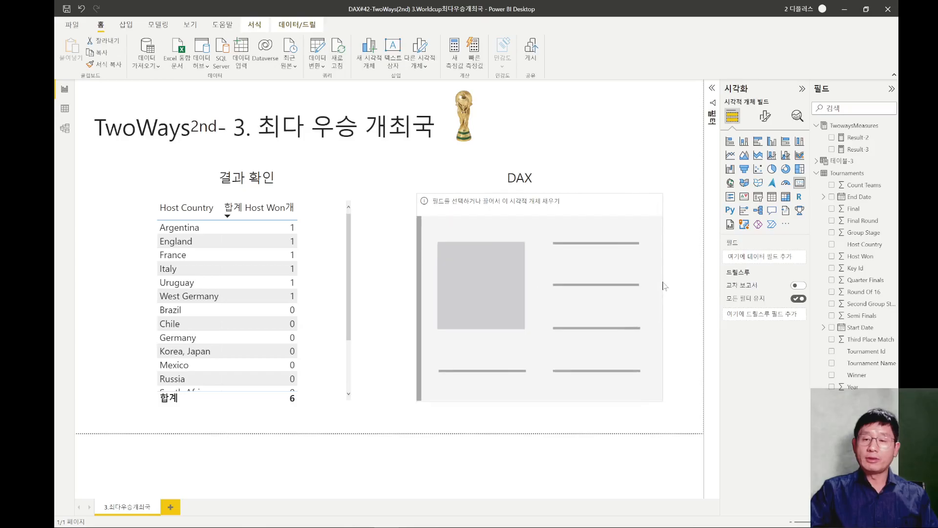
Fill the card with the Result-3 measure, then reduce its height and shift it slightly left under the DAX heading
{"action": "left_click", "coordinate": [832, 149]}
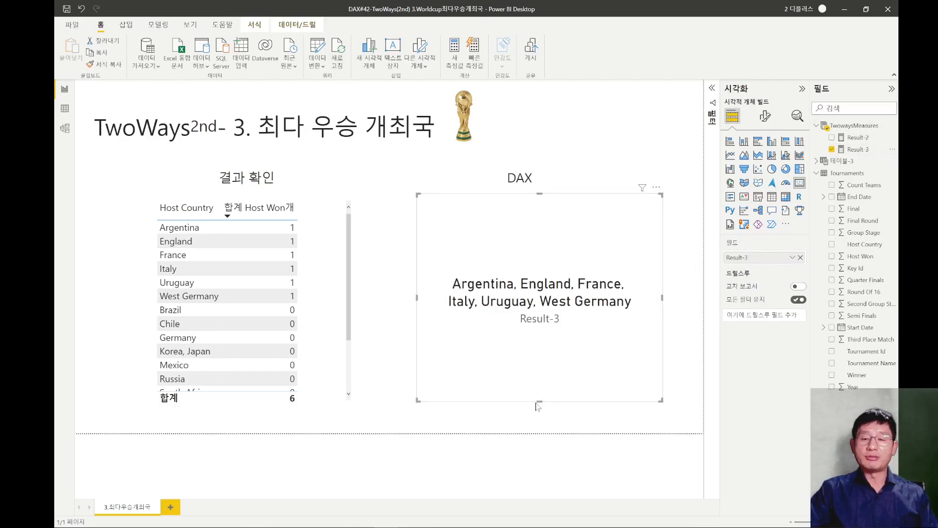
{"action": "left_click_drag", "start_coordinate": [539, 401], "coordinate": [552, 312]}
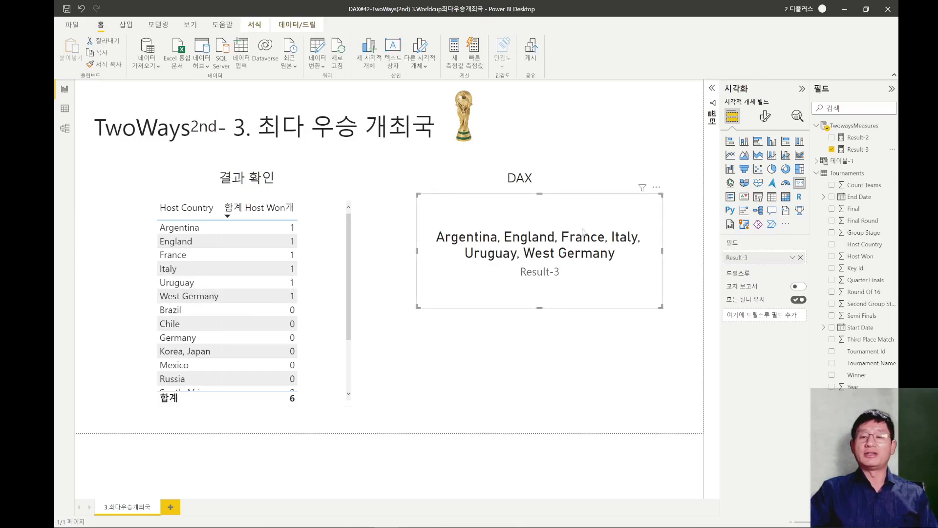
{"action": "left_click_drag", "start_coordinate": [584, 205], "coordinate": [569, 206]}
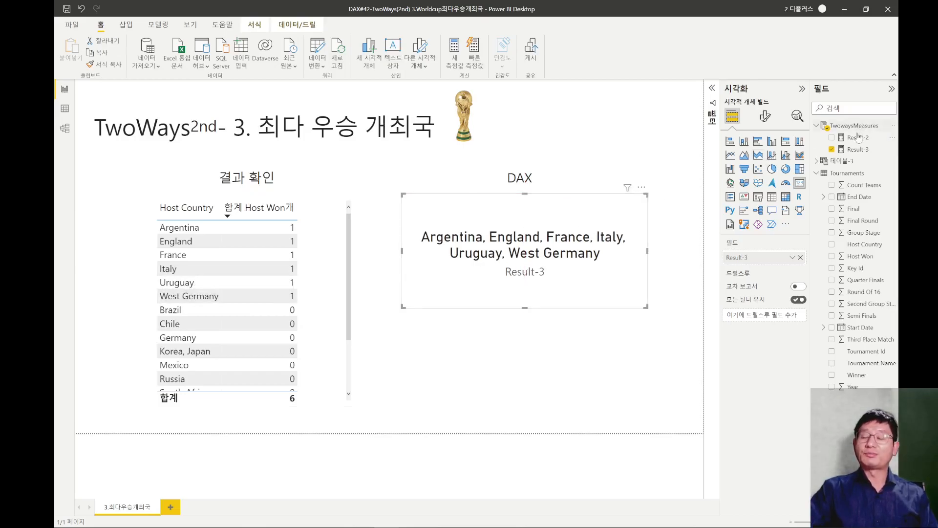
Review the TOPN part of the Result-3 formula and move the result card slightly lower
{"action": "left_click", "coordinate": [858, 150]}
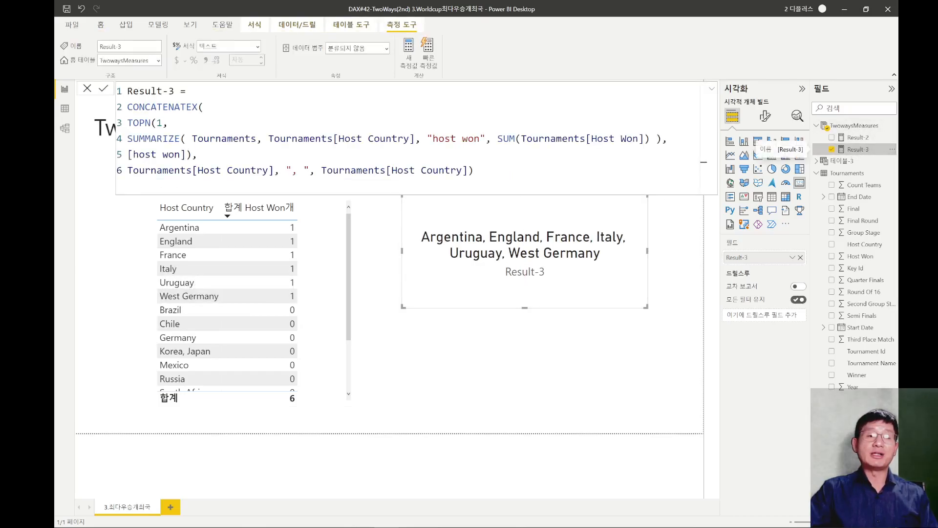
{"action": "left_click_drag", "start_coordinate": [197, 154], "coordinate": [127, 139]}
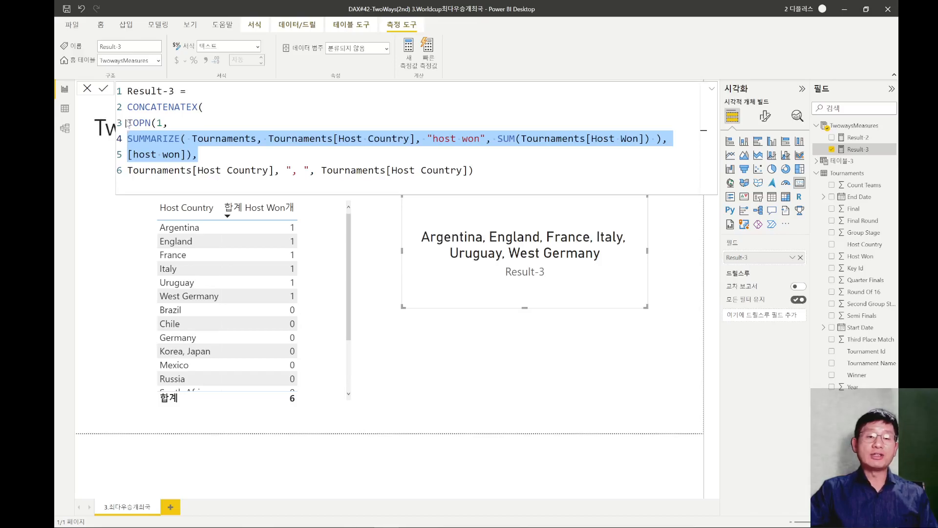
{"action": "left_click_drag", "start_coordinate": [127, 123], "coordinate": [198, 155]}
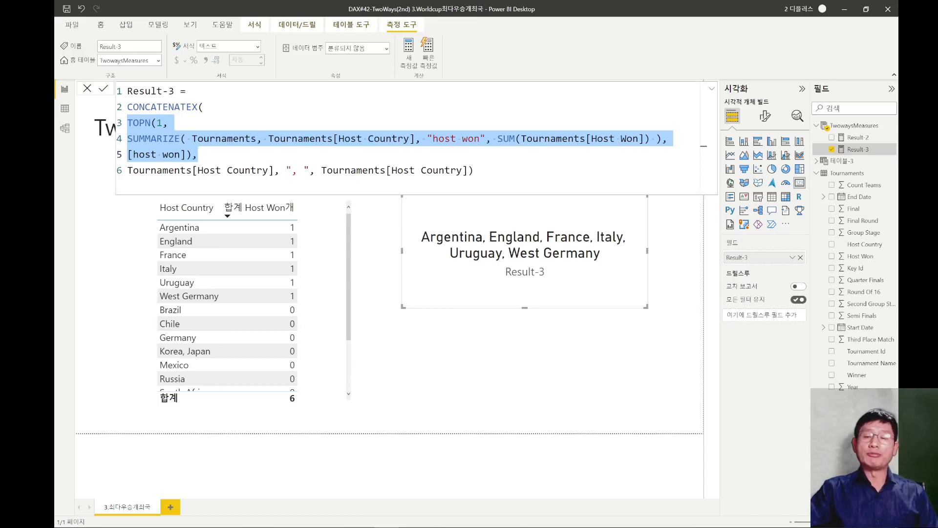
{"action": "left_click_drag", "start_coordinate": [197, 154], "coordinate": [116, 128]}
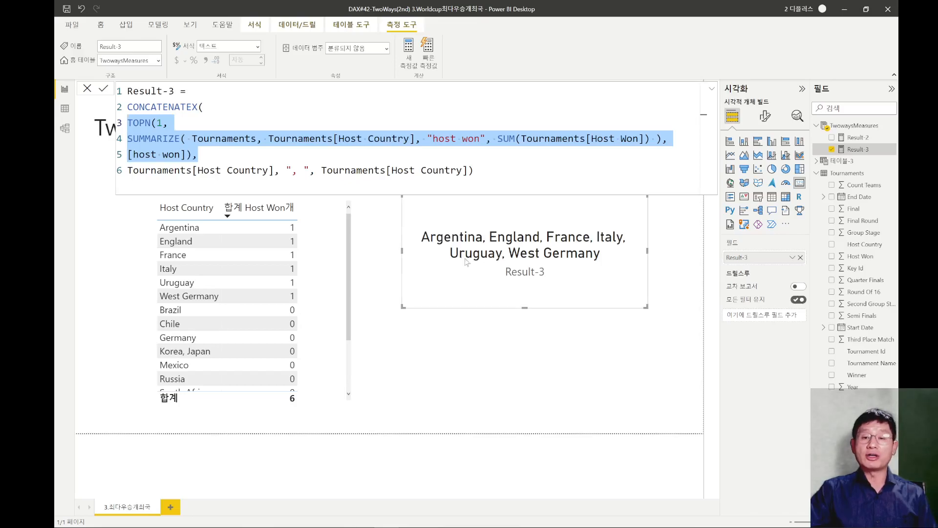
{"action": "left_click", "coordinate": [447, 366]}
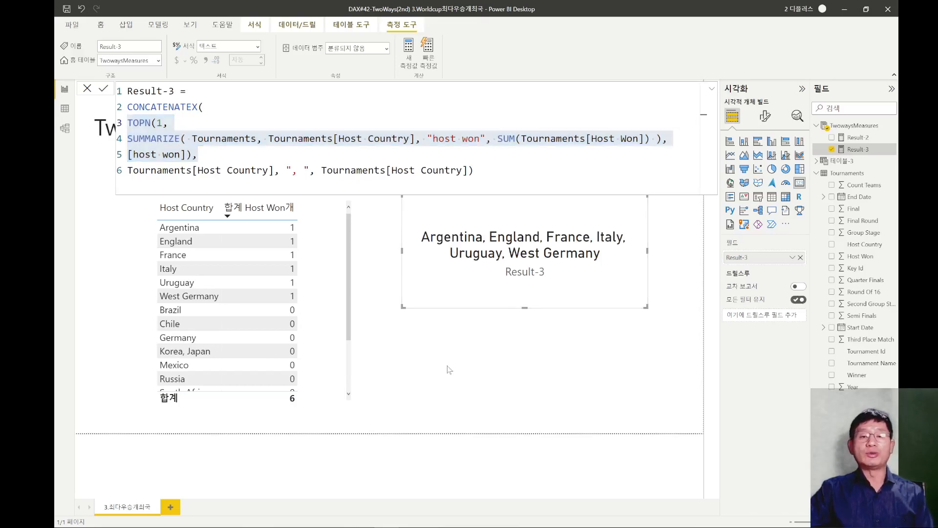
{"action": "left_click_drag", "start_coordinate": [486, 295], "coordinate": [482, 308]}
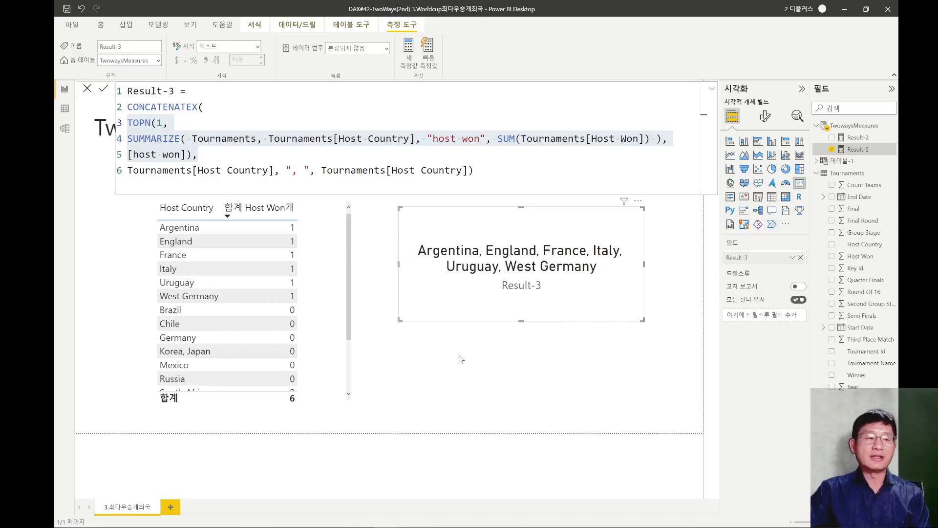
Switch to the PowerPoint slide show and advance from the CONCATENATEX slide to the closing slide
{"action": "mouse_move", "coordinate": [365, 525]}
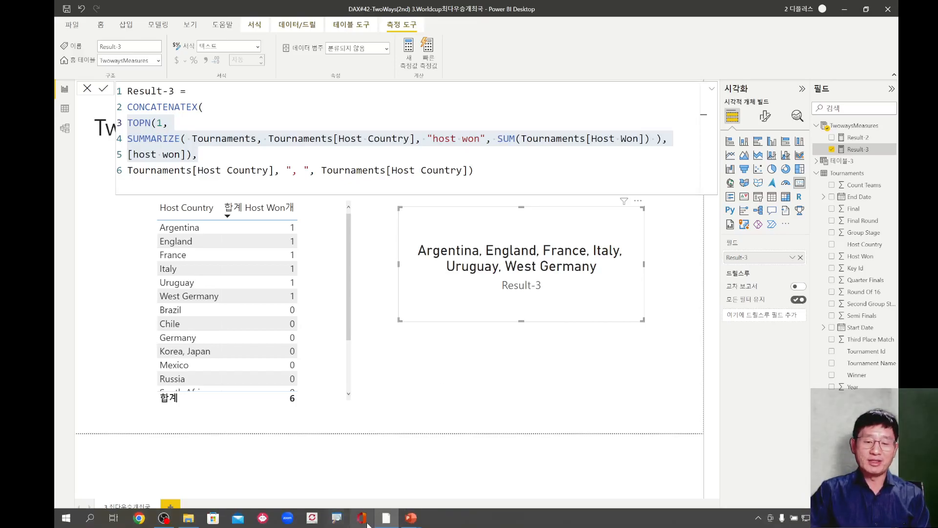
{"action": "mouse_move", "coordinate": [411, 518]}
{"action": "left_click", "coordinate": [419, 494]}
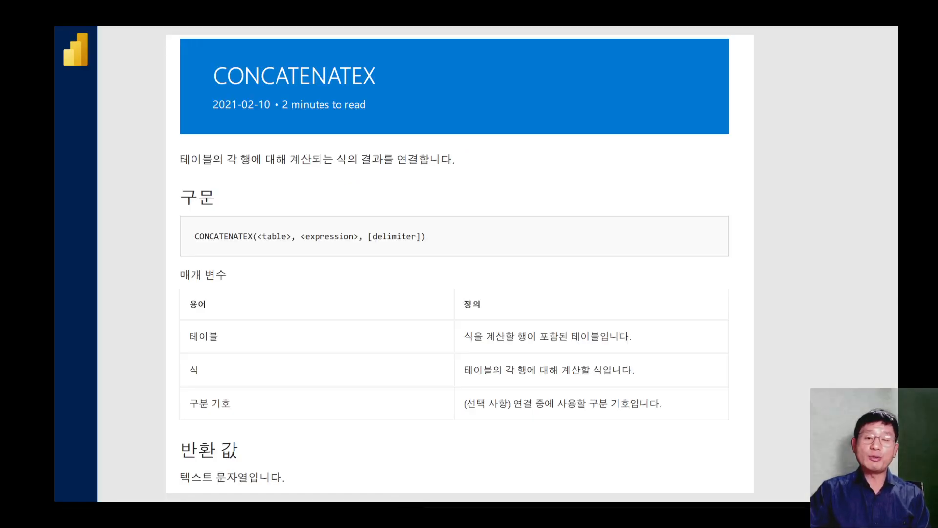
{"action": "left_click", "coordinate": [434, 320]}
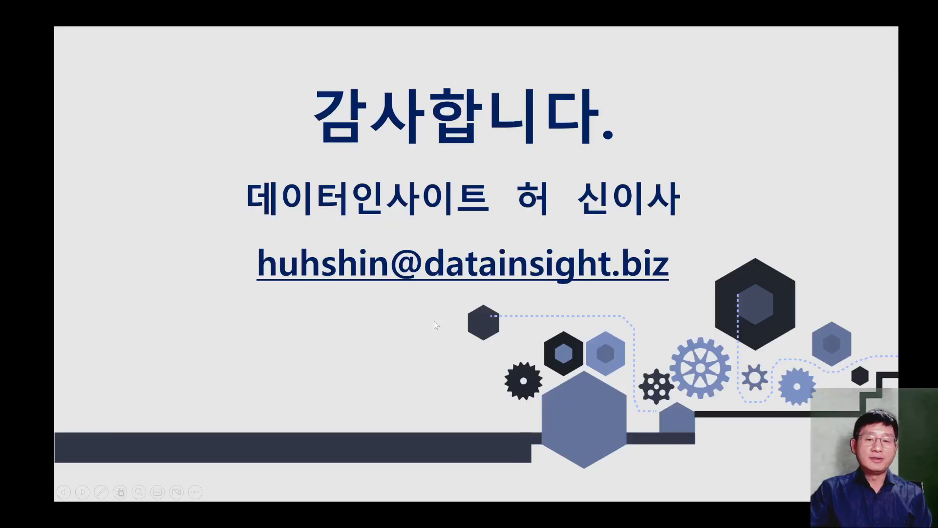